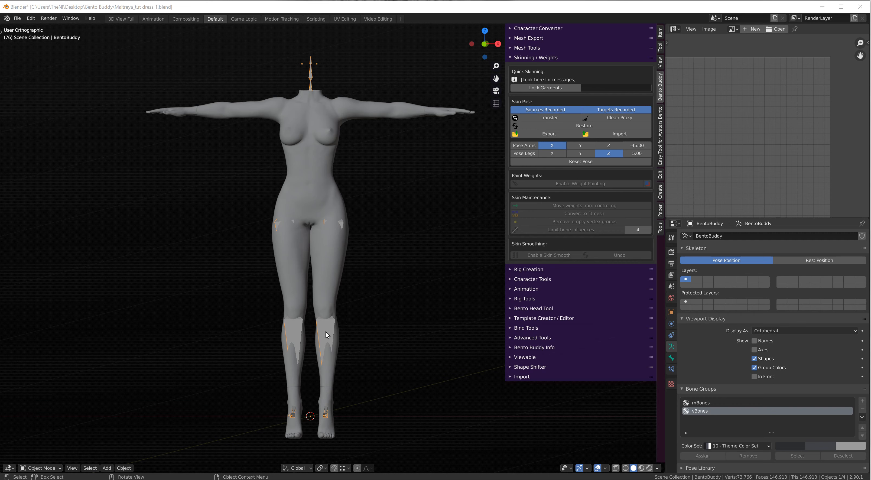
Select the BentoBuddy armature and switch it to Pose Mode
left_click(341, 223)
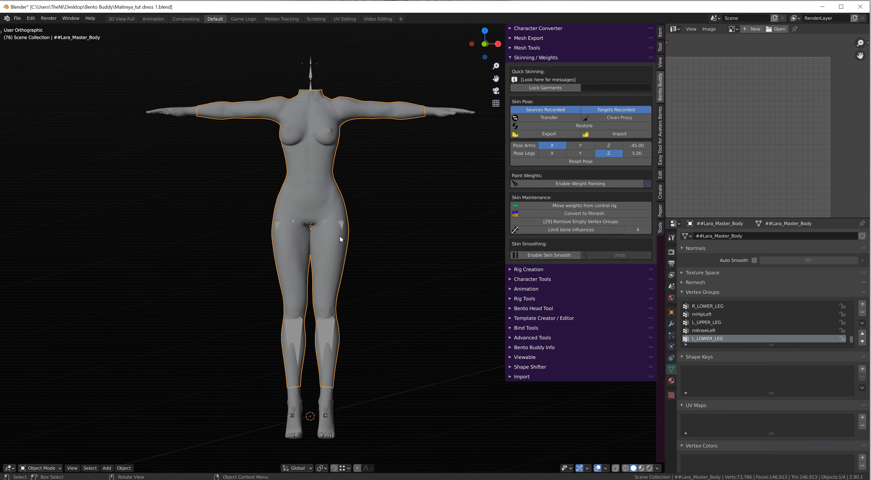
left_click(326, 331)
key("ctrl+Tab")
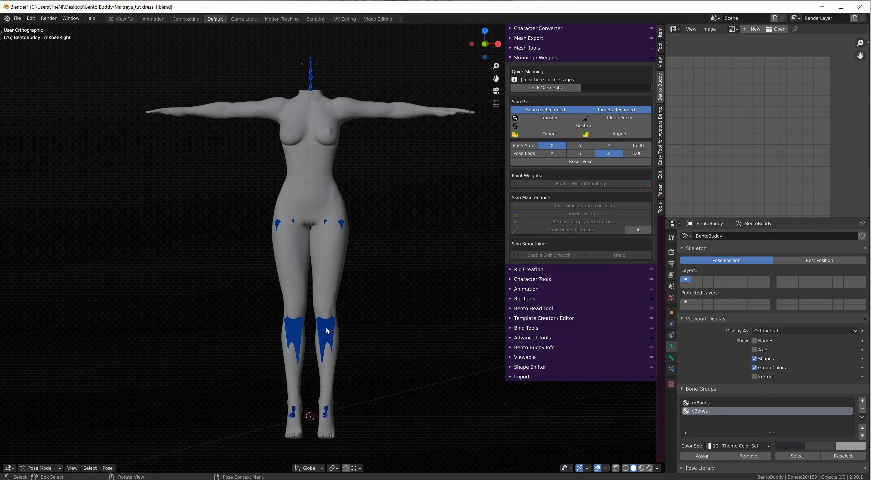
Try swinging the left leg outward by freely rotating the mHipLeft bone
left_click(341, 224)
key("r")
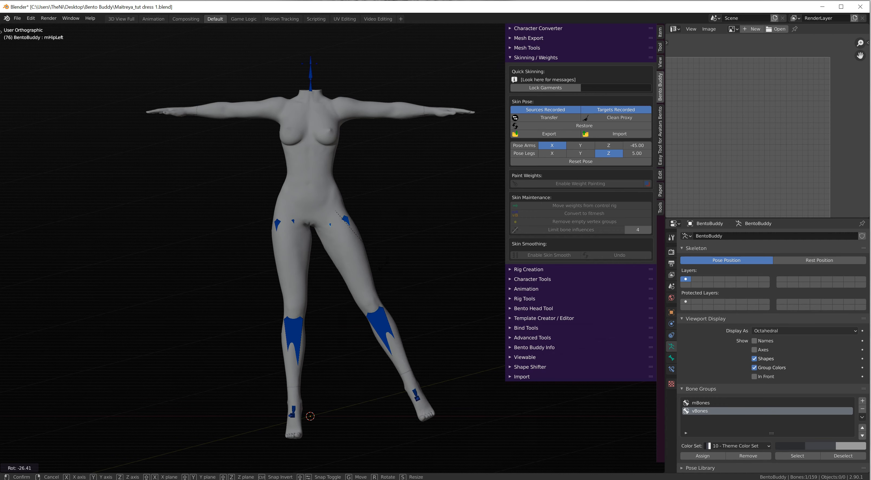
right_click(375, 279)
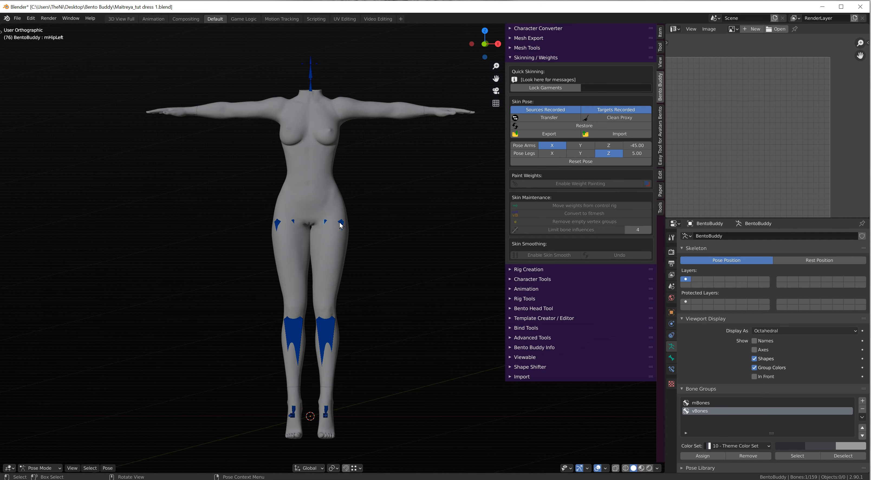
Set the BentoBuddy armature to display In Front so its bones show through the body
left_click(310, 74)
left_click(754, 376)
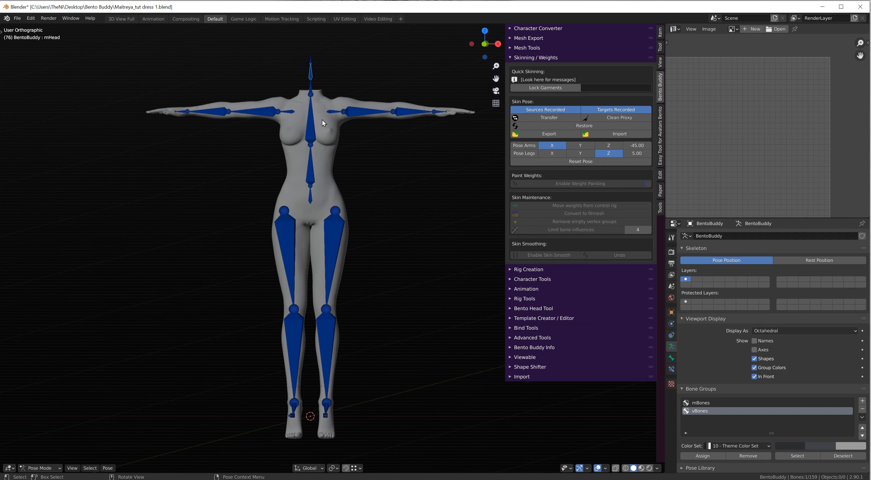
Lower the left arm by rotating the mShoulderLeft bone 45 degrees
right_click(356, 114)
left_click(355, 112)
key("r")
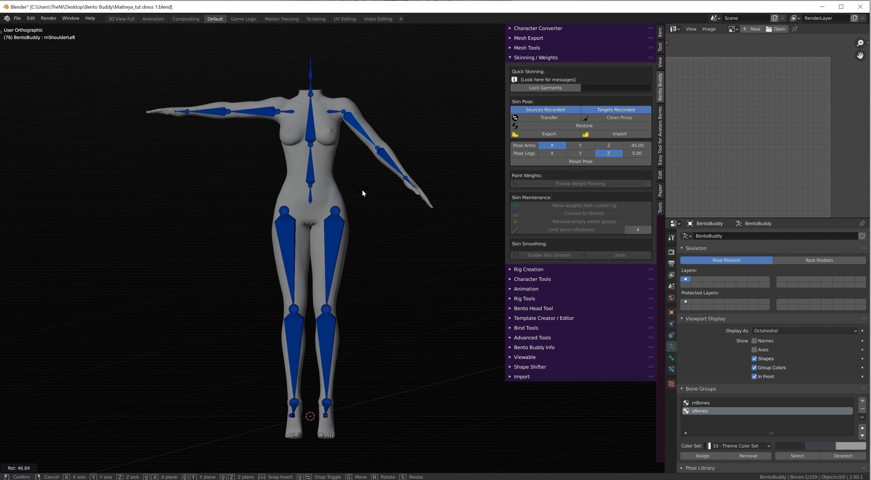
right_click(363, 190)
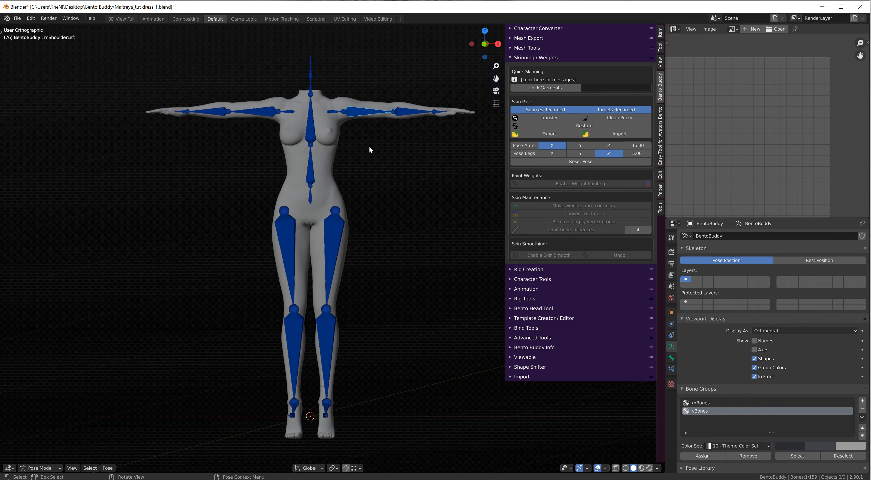
key("r")
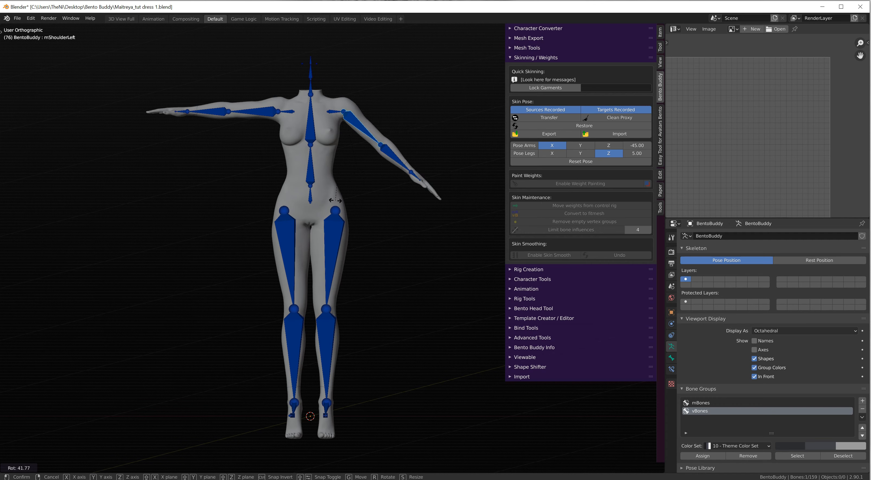
type("45")
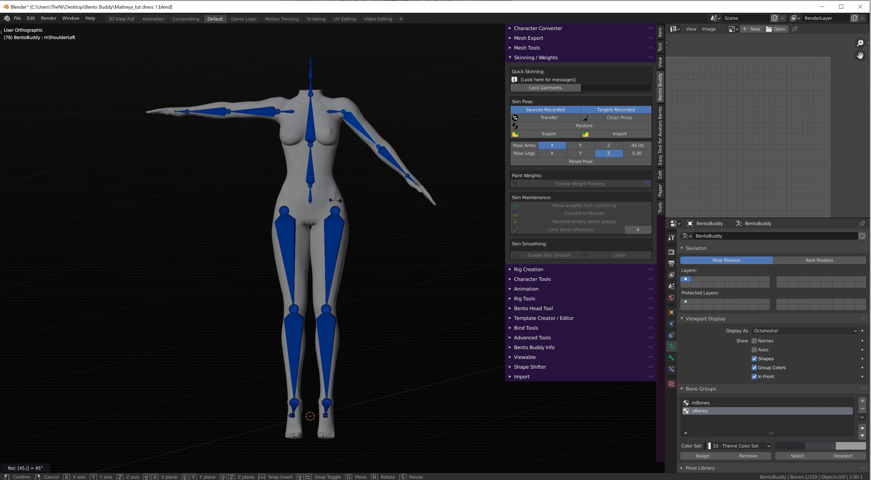
key("Return")
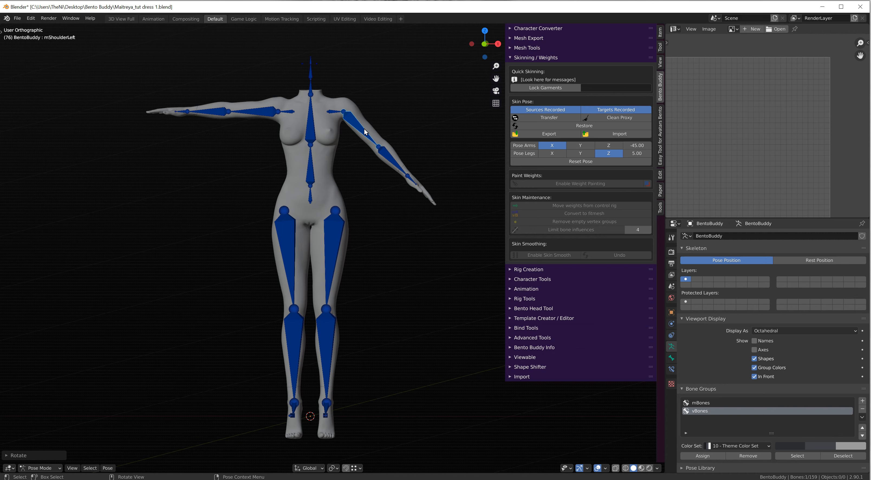
Try lowering the left arm by freely rotating the mShoulderLeft bone, reverting each attempt
key("r")
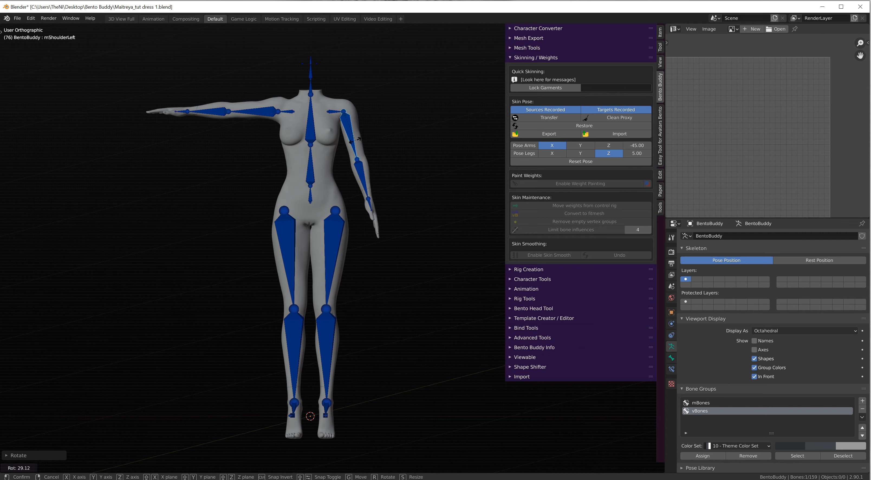
left_click(357, 144)
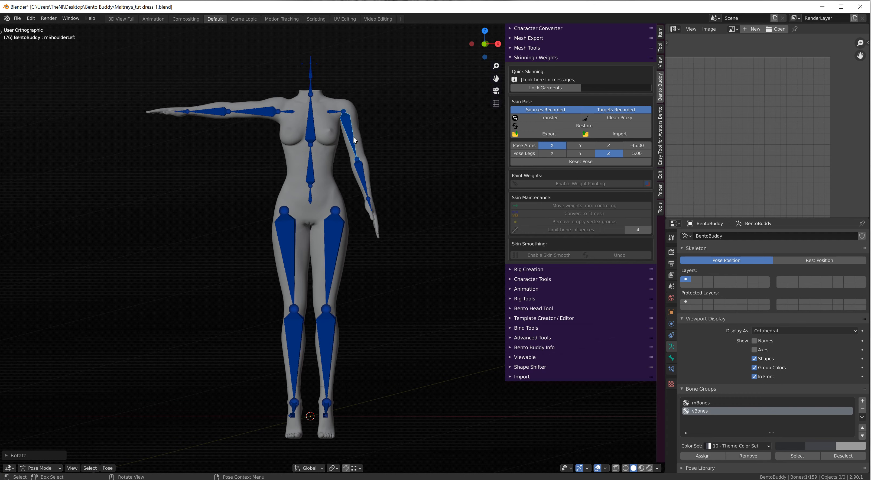
key("ctrl+z")
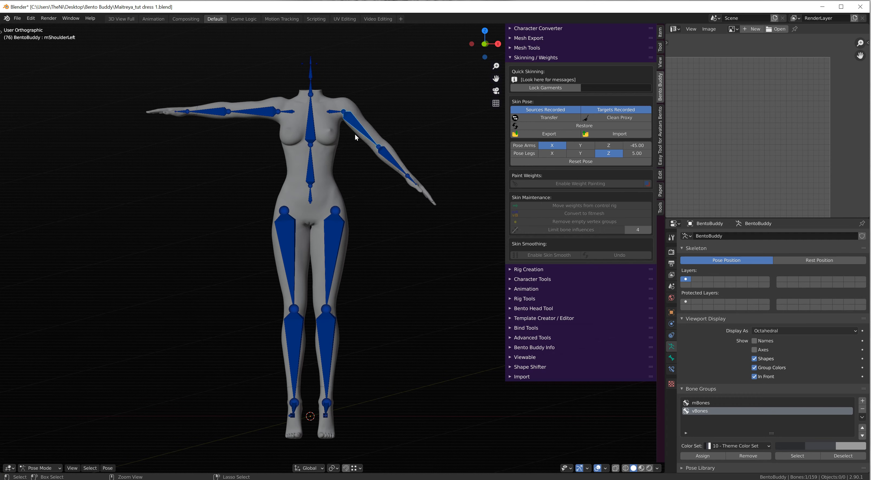
key("r")
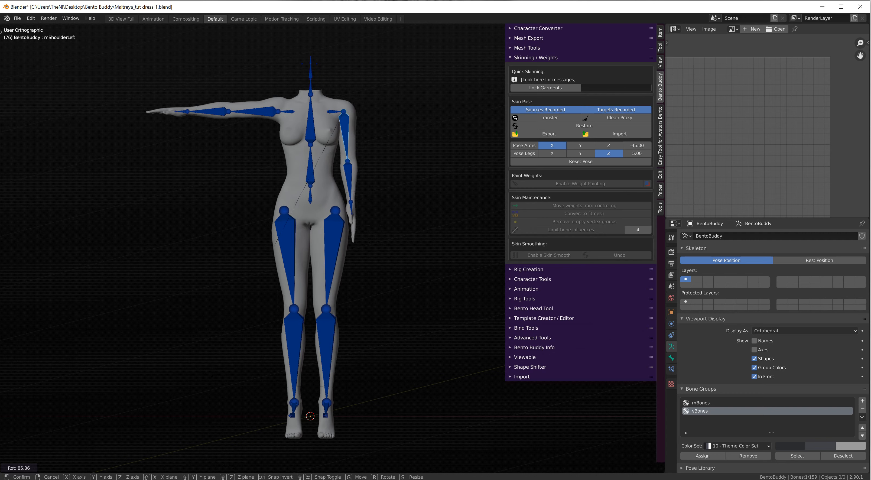
key("Escape")
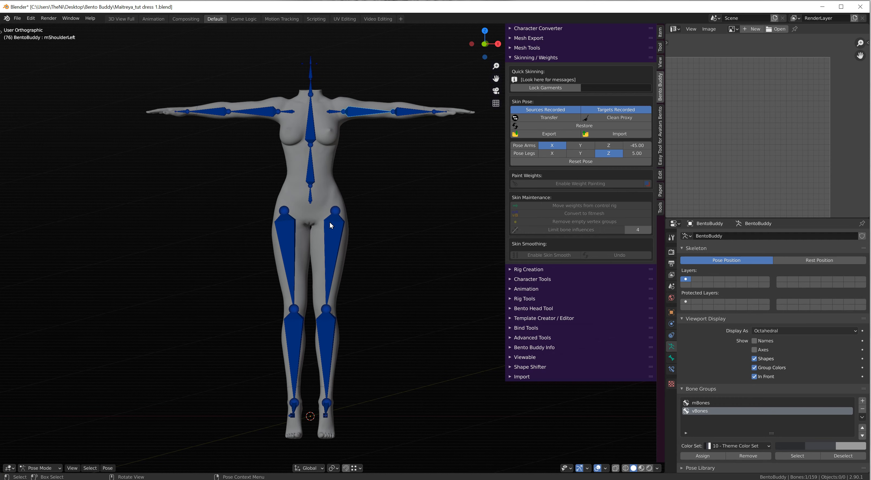
key("r")
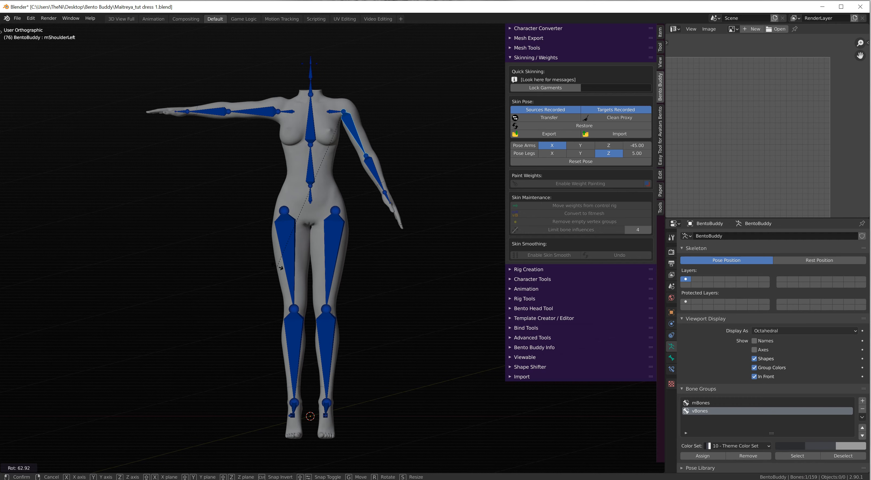
right_click(278, 267)
Try rotating the mHipLeft bone outward by about 5 degrees
left_click(325, 286)
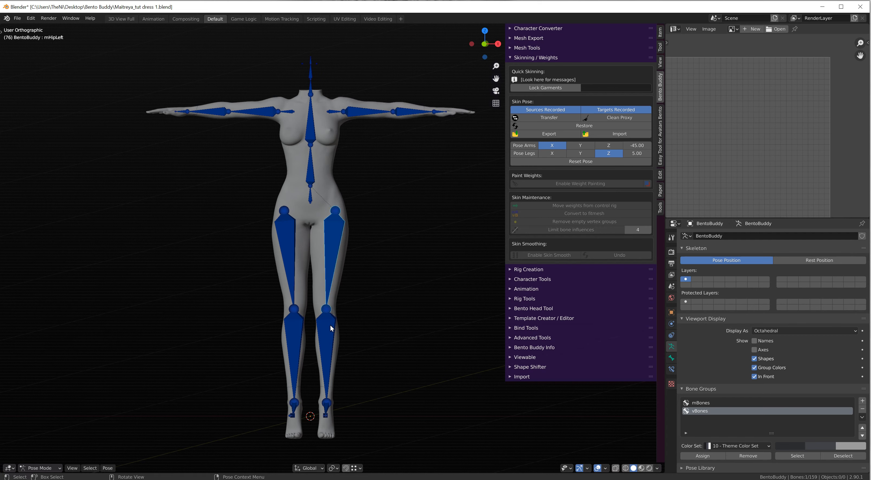
key("r")
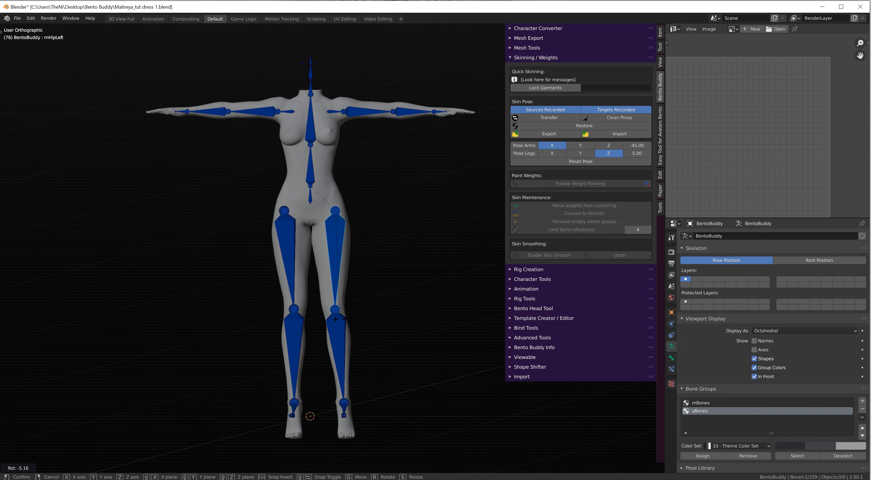
key("Escape")
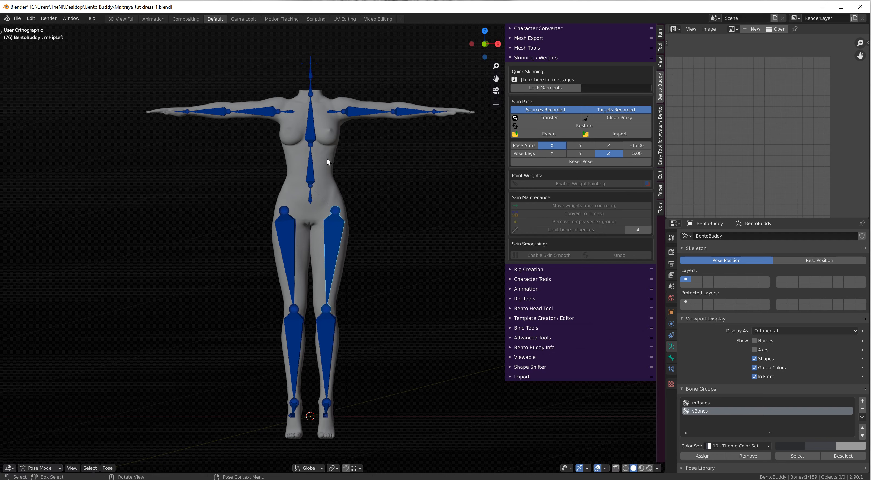
Put the avatar into an A-pose with Pose Arms at X -45 and Pose Legs at Z 5
right_click(360, 113)
left_click(420, 251)
left_click(524, 145)
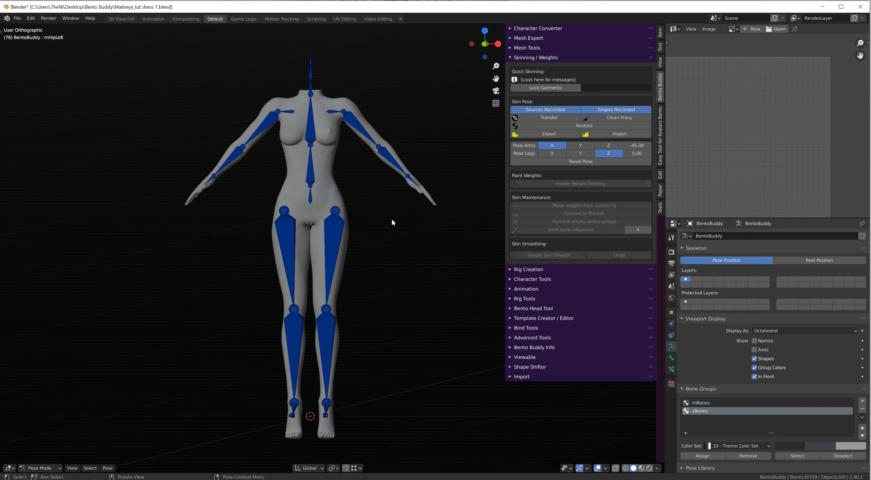
left_click(523, 153)
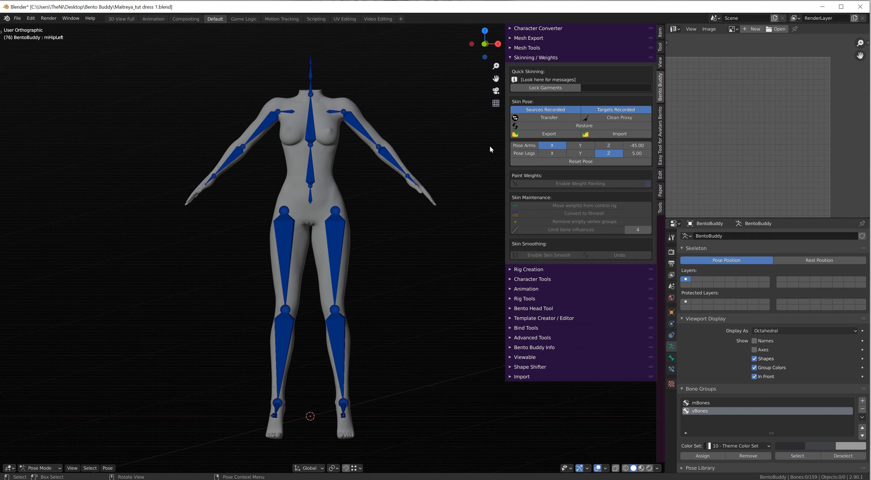
Examine the top and pants fitted on the A-posed avatar in Marvelous Designer, and return to Blender
left_click(328, 165)
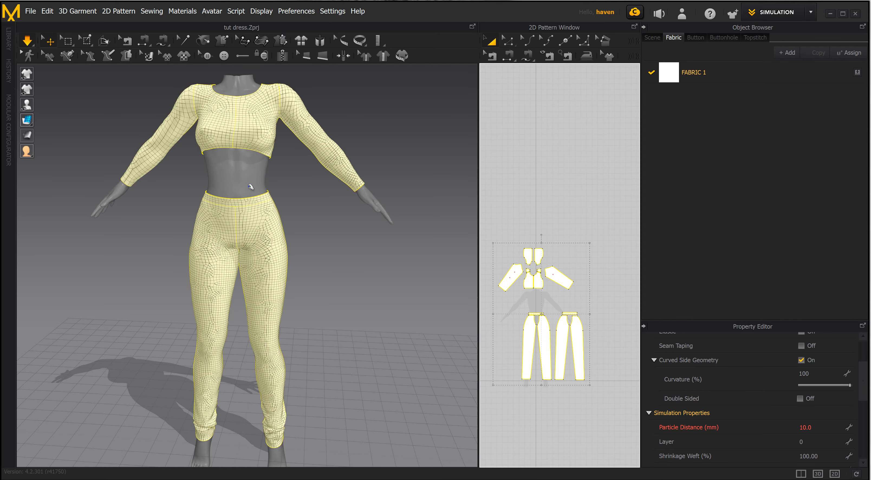
scroll(247, 167, "down", 1)
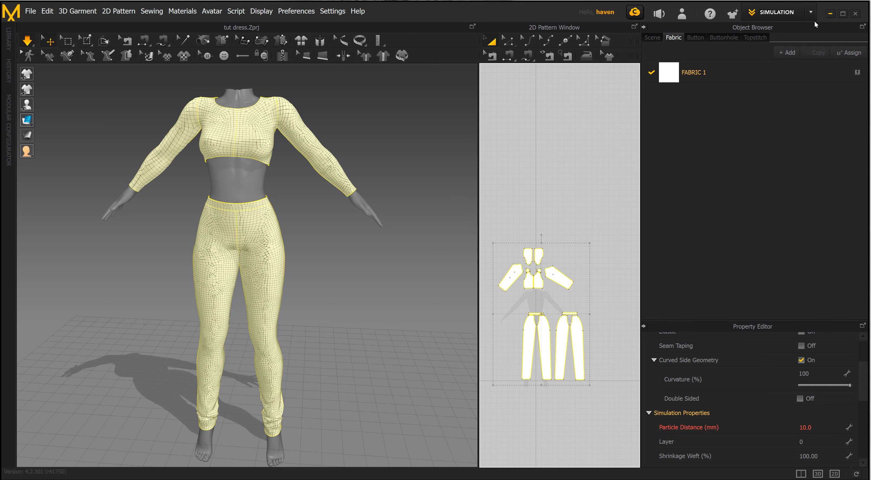
left_click(830, 14)
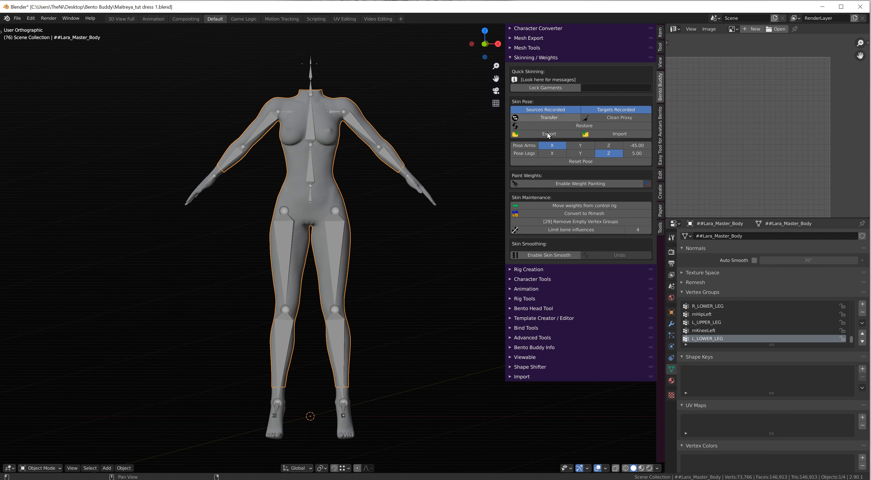
Clear the recorded skinning sources and targets, and record the ##Lara_Master_Body mesh as the weight source
left_click(553, 109)
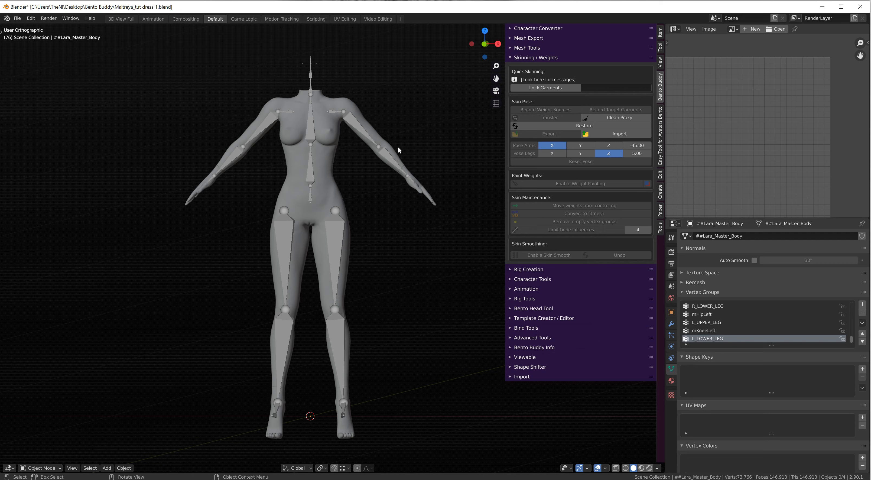
left_click(372, 134)
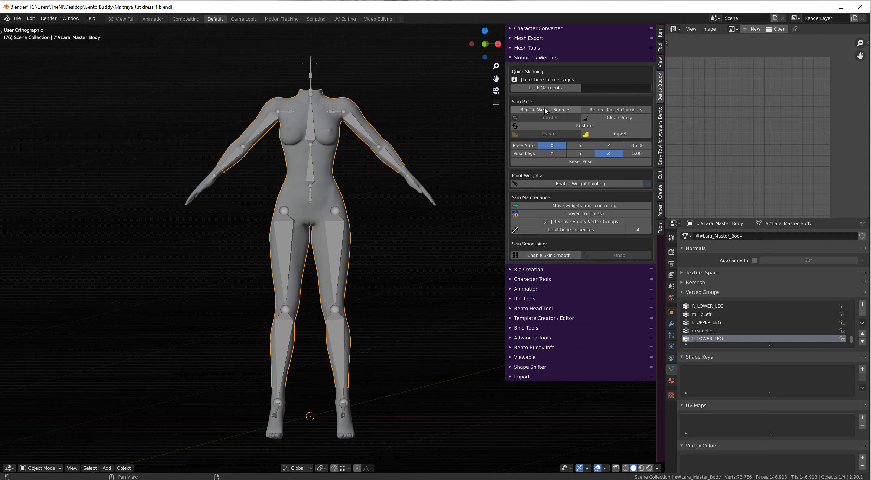
left_click(544, 109)
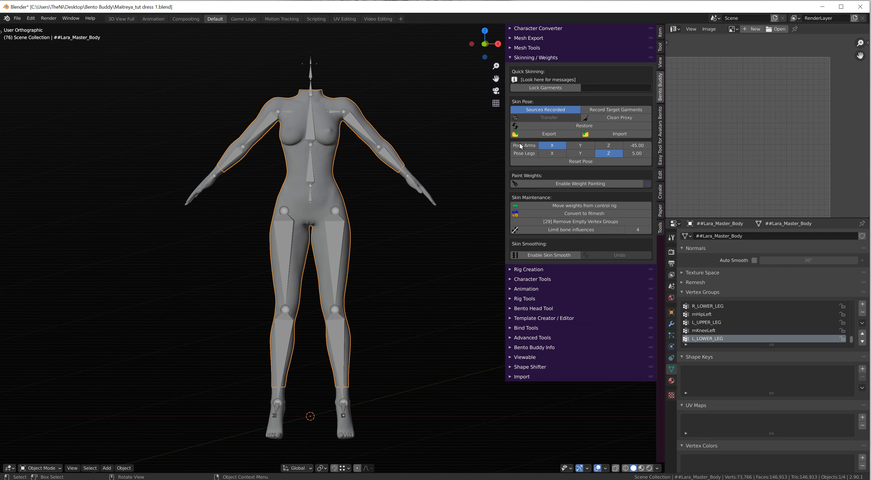
Import the garment file a pose pant outfit.obj from the Bento Buddy folder
left_click(620, 134)
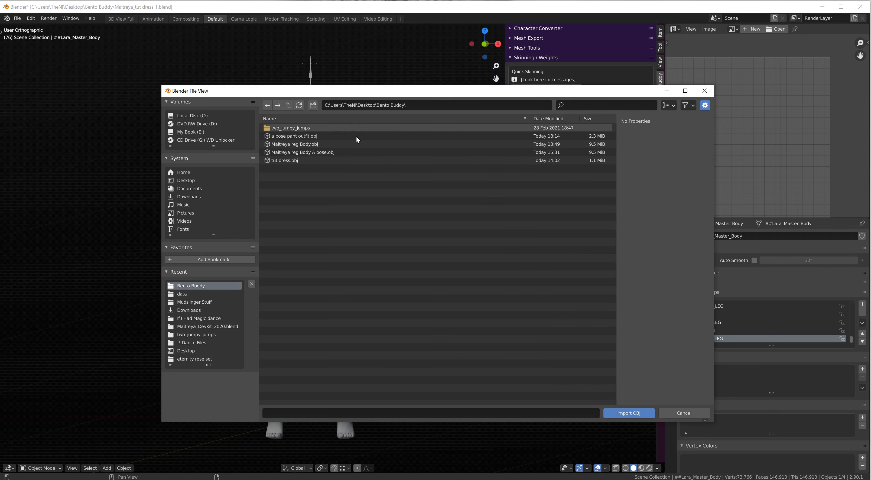
double_click(306, 136)
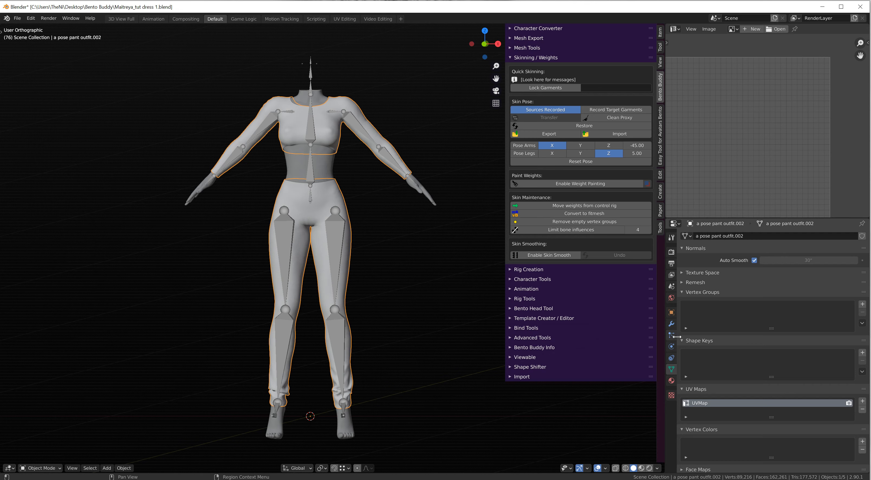
Turn off the BentoBuddy armature's In Front display and inspect how the imported outfit fits the body
left_click(311, 74)
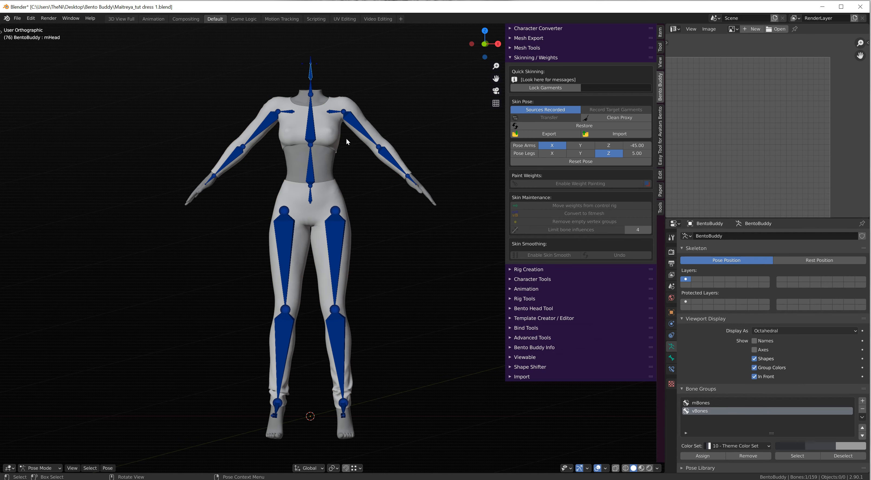
left_click(754, 376)
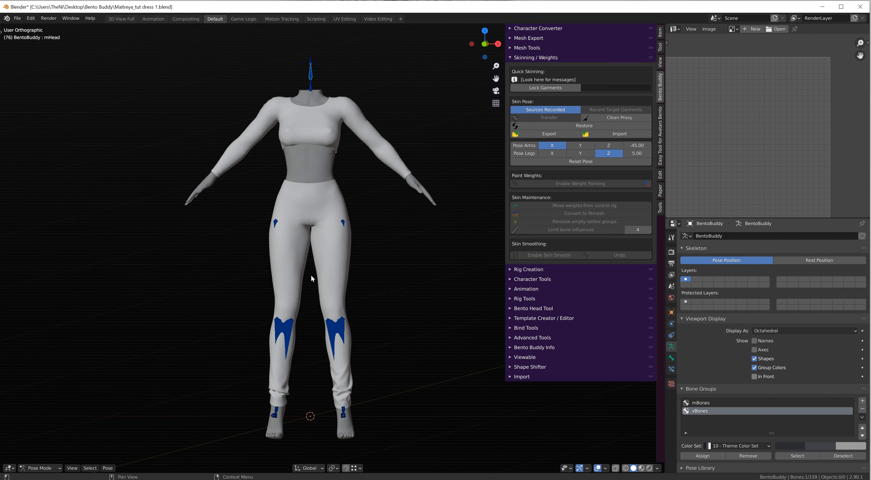
middle_click_drag(306, 222, 326, 278)
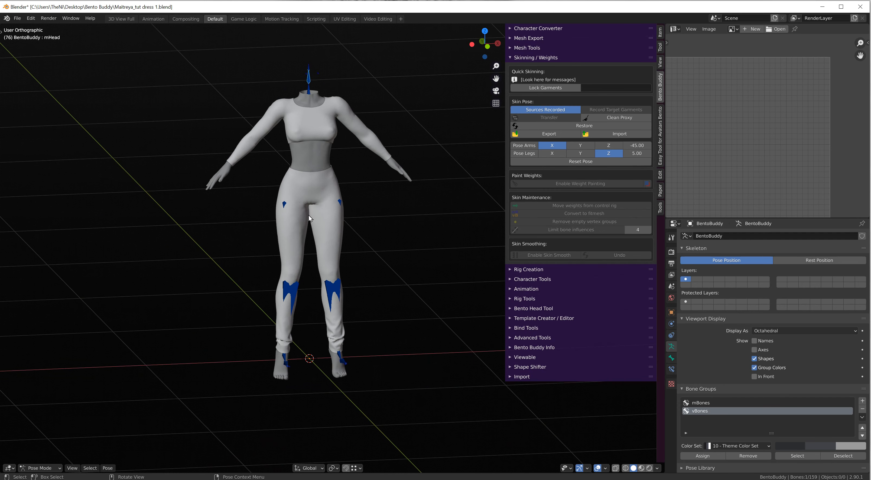
middle_click_drag(309, 217, 334, 232)
scroll(311, 203, "up", 8)
scroll(335, 233, "down", 9)
scroll(334, 233, "up", 2)
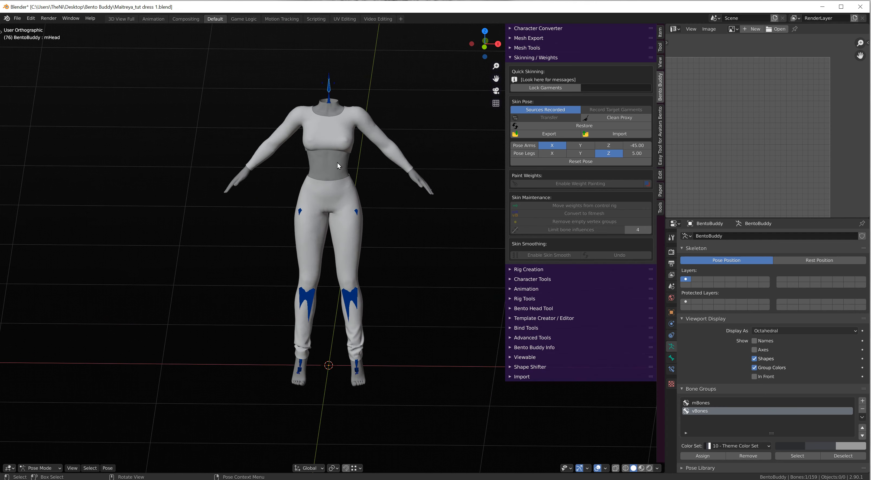
Record the a pose pant outfit mesh as the target garment and transfer the body's skin weights to it
left_click(334, 135)
key("ctrl+Tab")
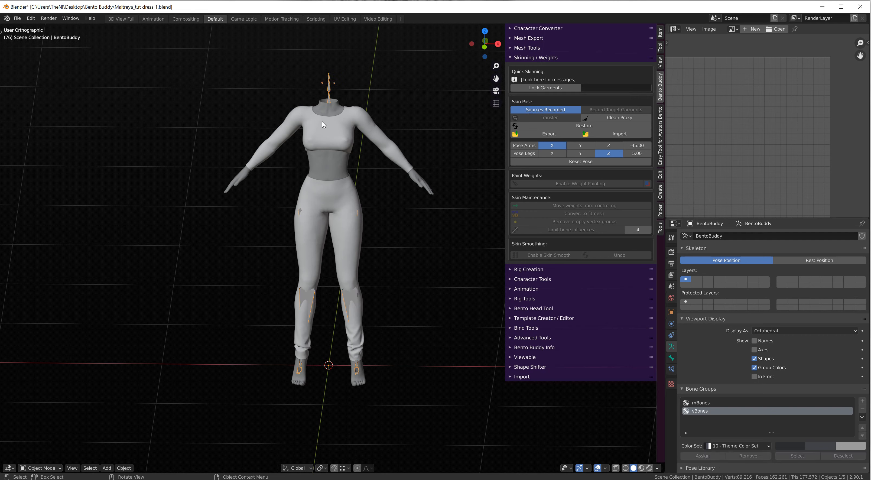
left_click(321, 138)
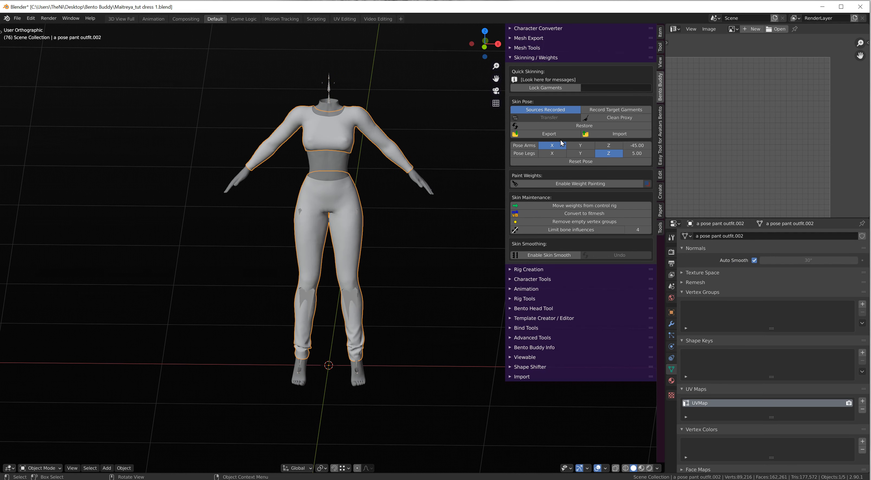
left_click(616, 109)
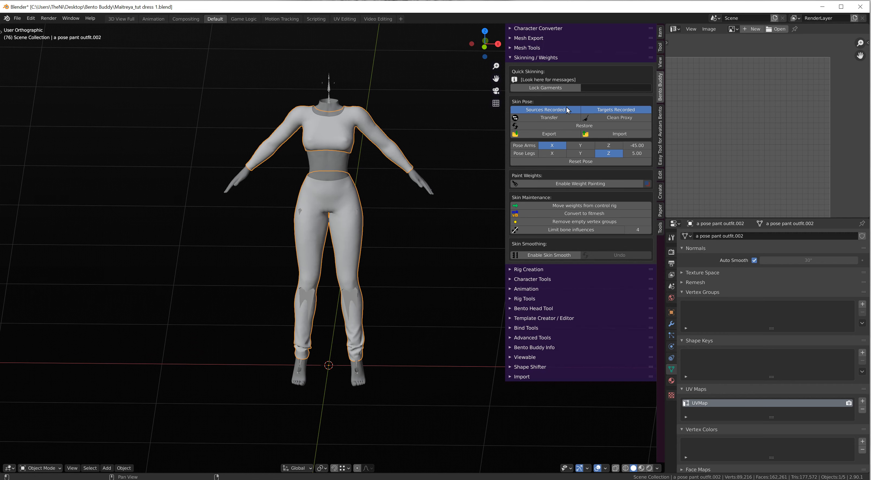
left_click(547, 117)
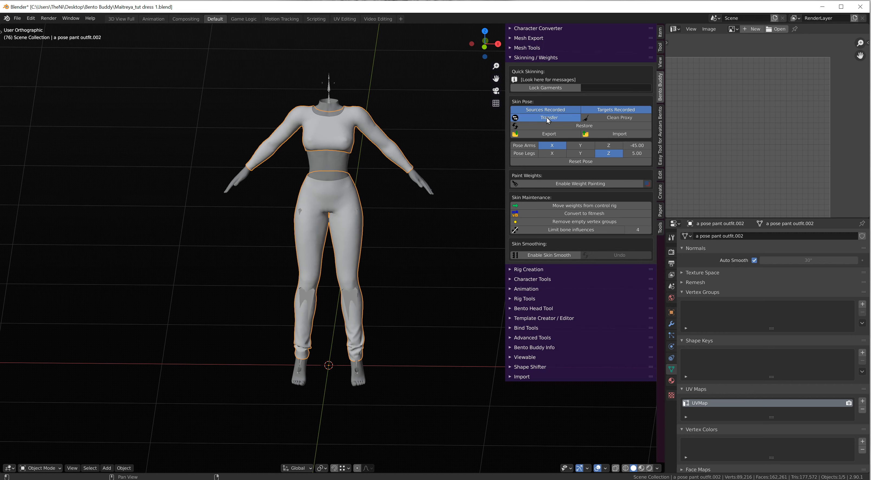
middle_click_drag(355, 257, 407, 152)
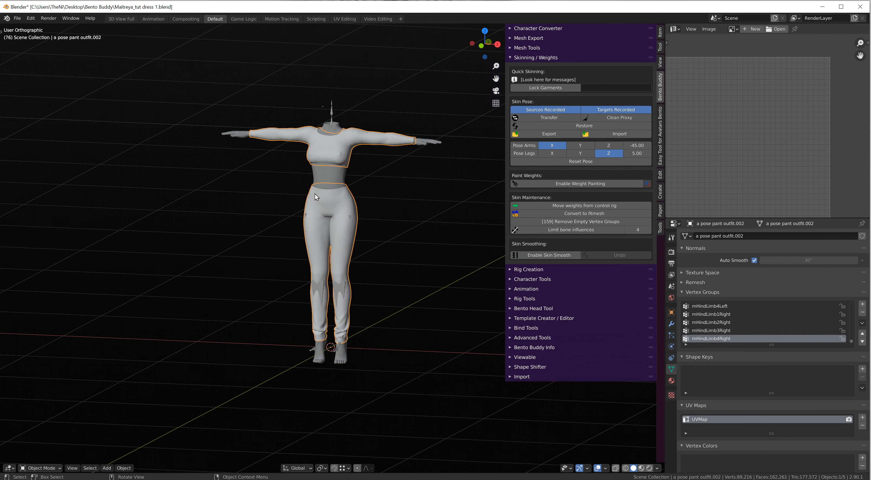
scroll(315, 196, "up", 2)
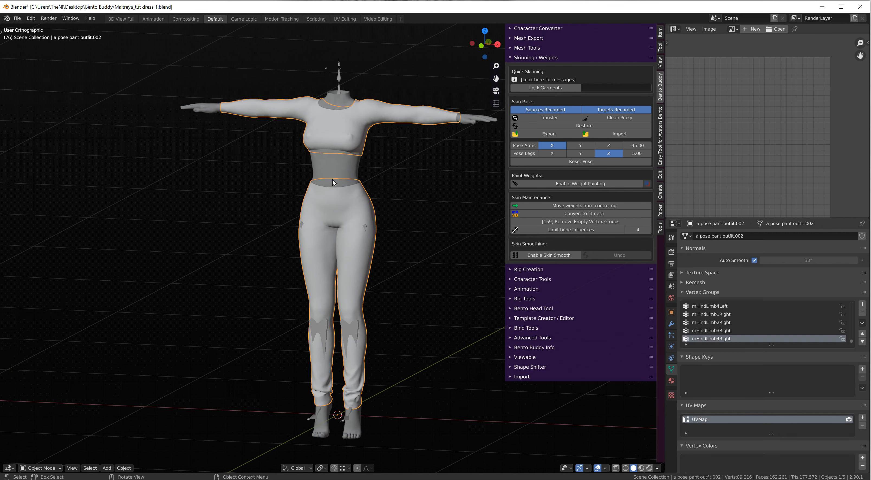
Put the BentoBuddy armature in Pose Mode and enable its In Front display
left_click(337, 76)
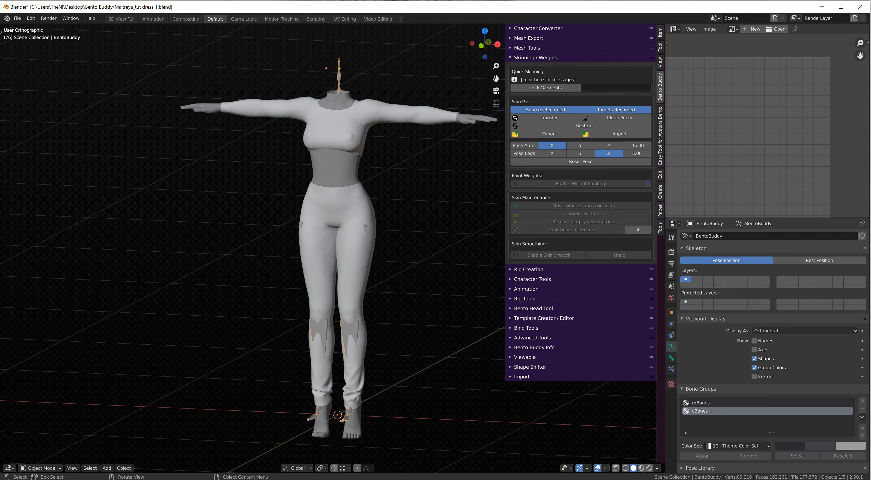
left_click(41, 468)
left_click(43, 442)
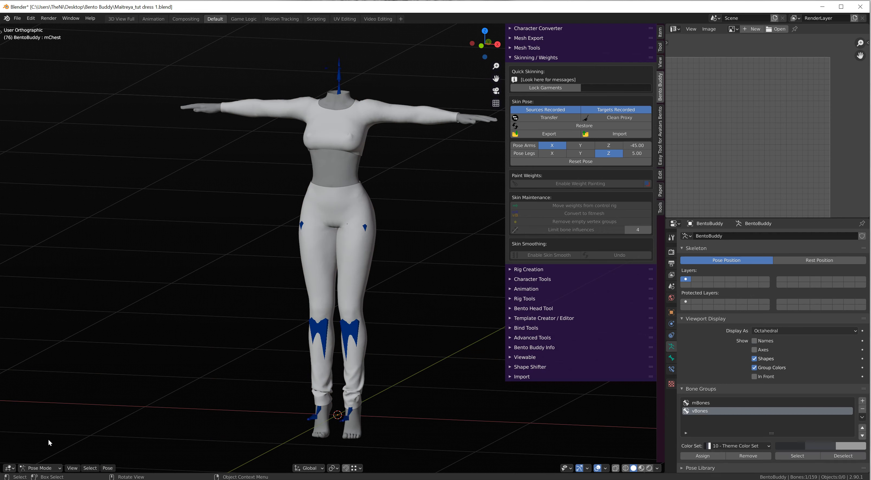
left_click(755, 377)
Rotate the left and right hip bones outward to test how the weighted pants follow the legs
left_click(354, 228)
scroll(350, 232, "down", 4)
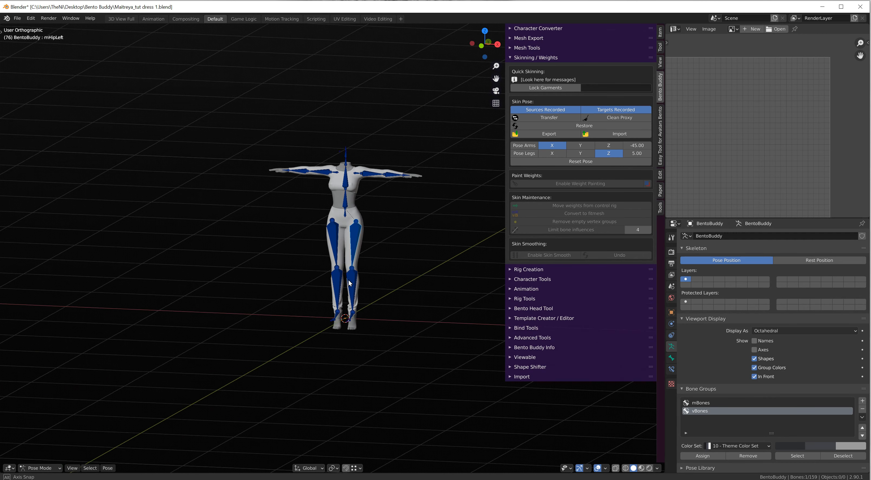
key("r")
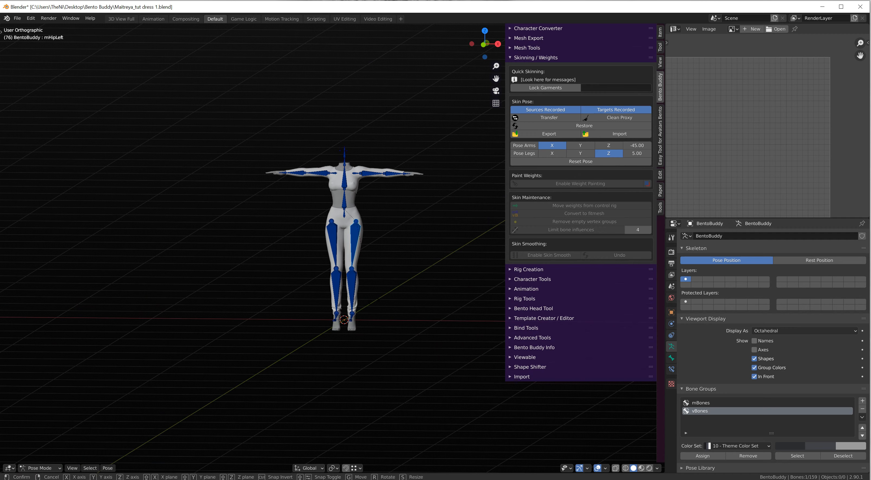
left_click(321, 261)
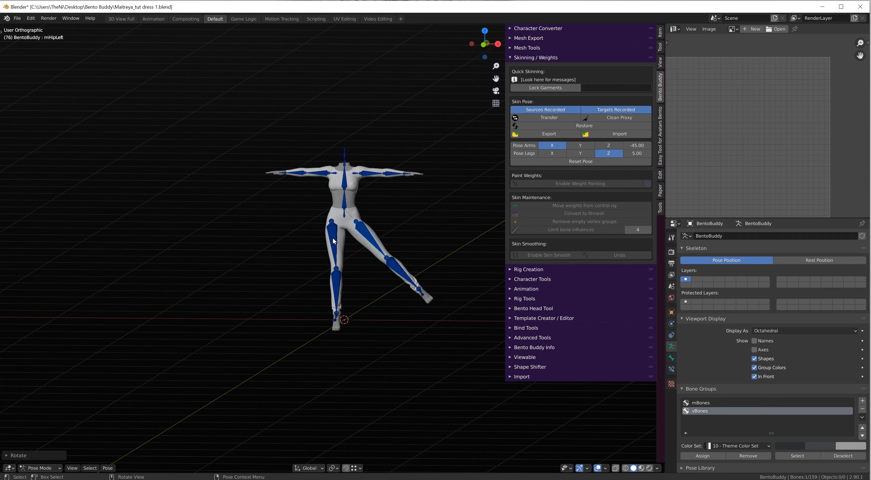
left_click(332, 237)
key("r")
left_click(334, 230)
scroll(333, 229, "up", 4)
scroll(334, 229, "up", 2)
middle_click_drag(416, 254, 409, 230)
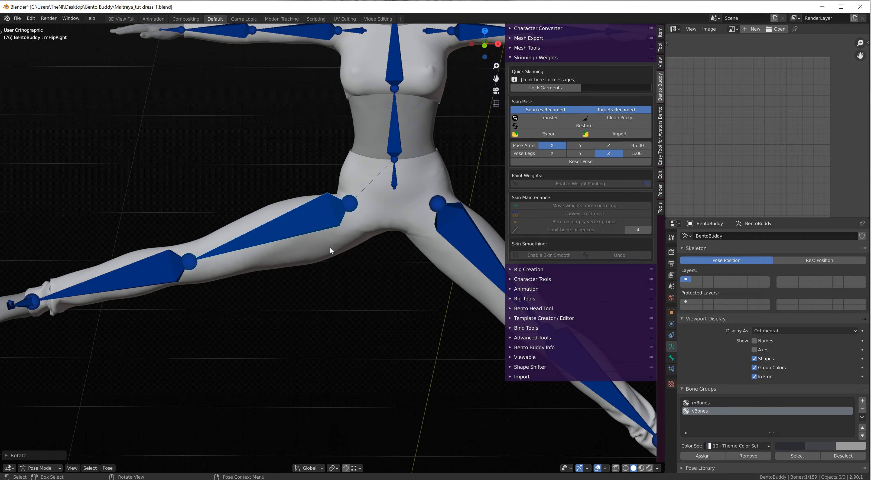
scroll(372, 277, "down", 3)
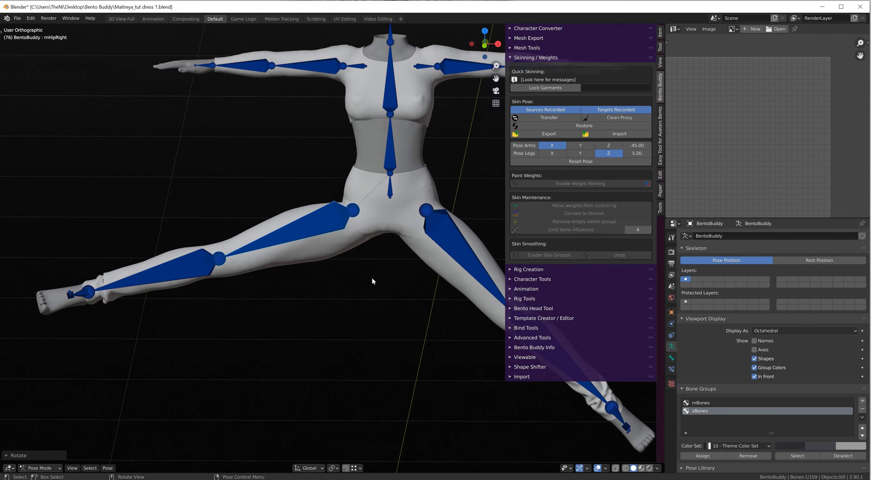
left_click(371, 277)
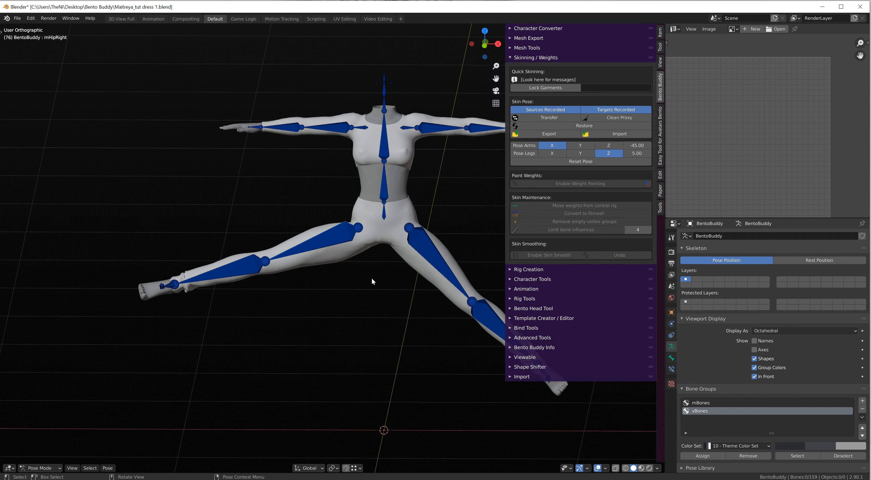
Clear the rotation of all bones and return the armature to Object Mode
key("a")
key("alt+r")
mouse_move(378, 284)
middle_mouse_down()
mouse_move(403, 280)
mouse_move(379, 284)
middle_mouse_up()
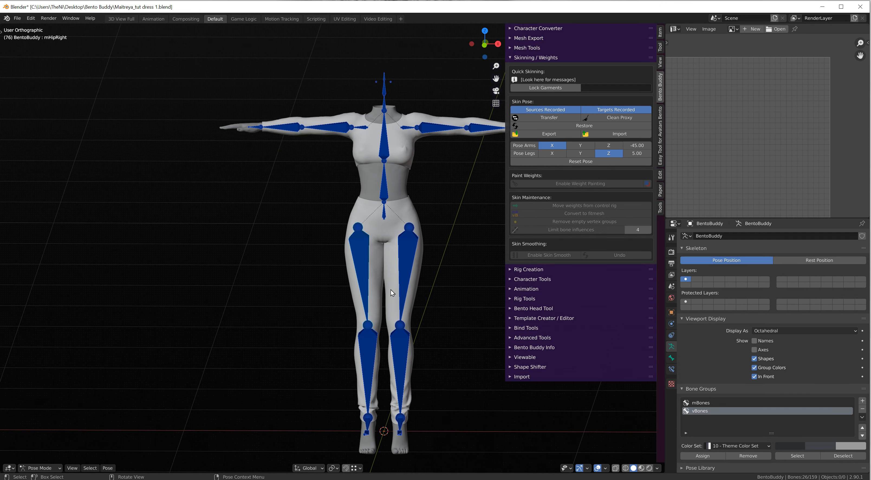
left_click(385, 87)
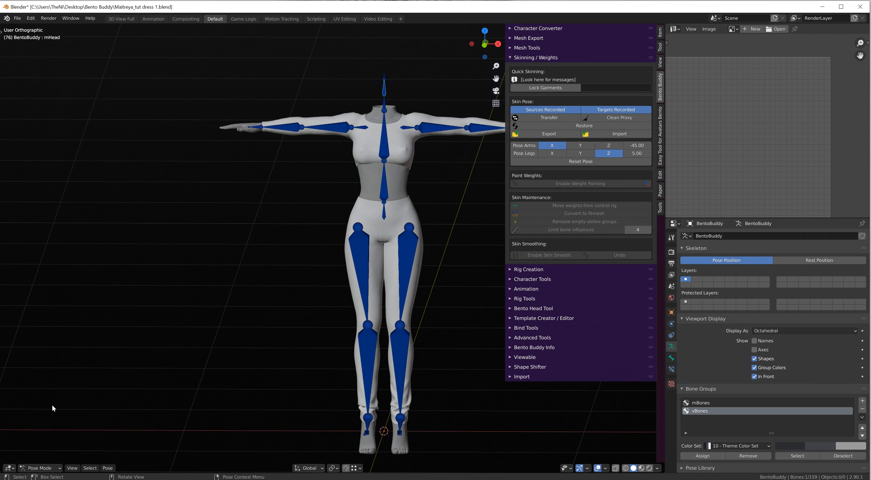
left_click(41, 468)
left_click(41, 459)
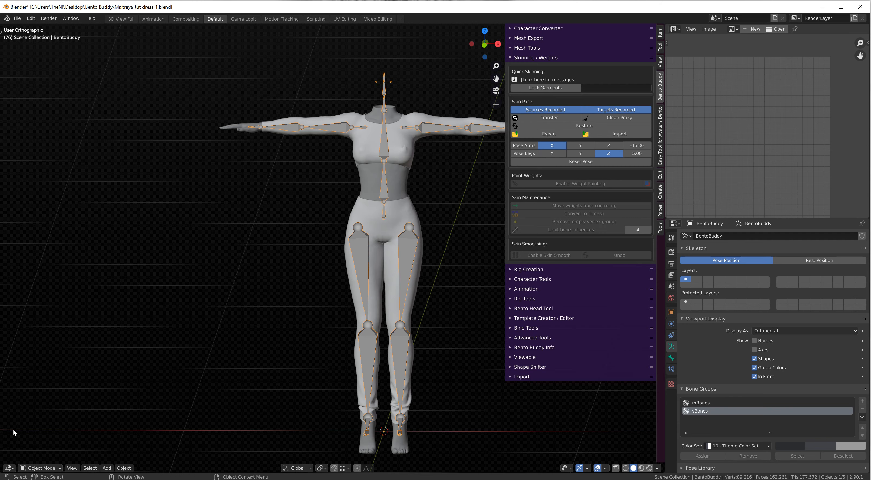
Select the outfit and load the devkit preset My Maitreya1.dkp for its mesh export
left_click(405, 215)
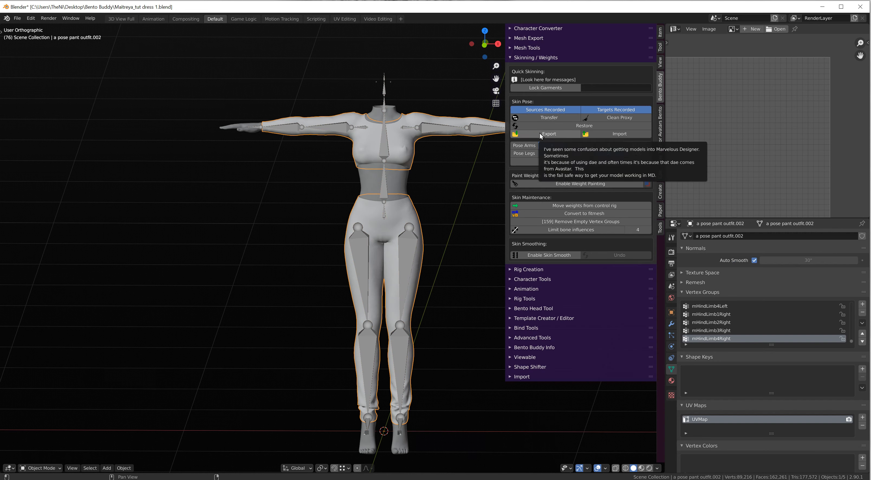
left_click(511, 57)
left_click(510, 36)
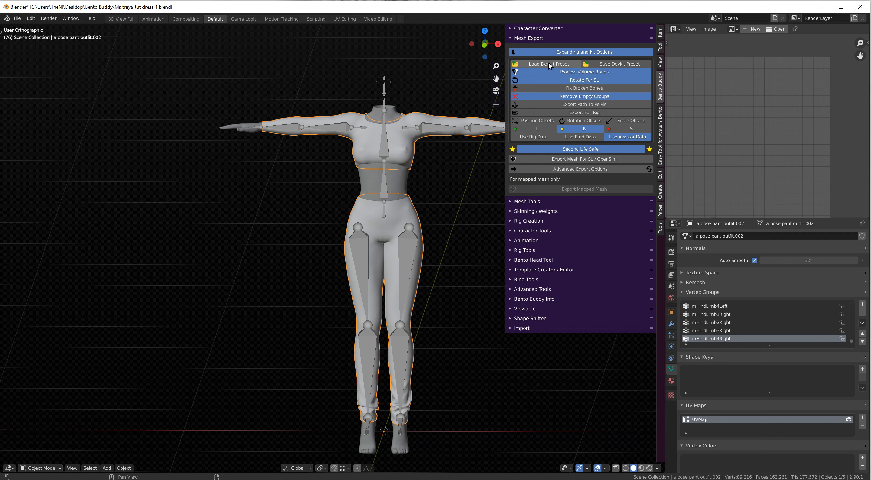
left_click(545, 63)
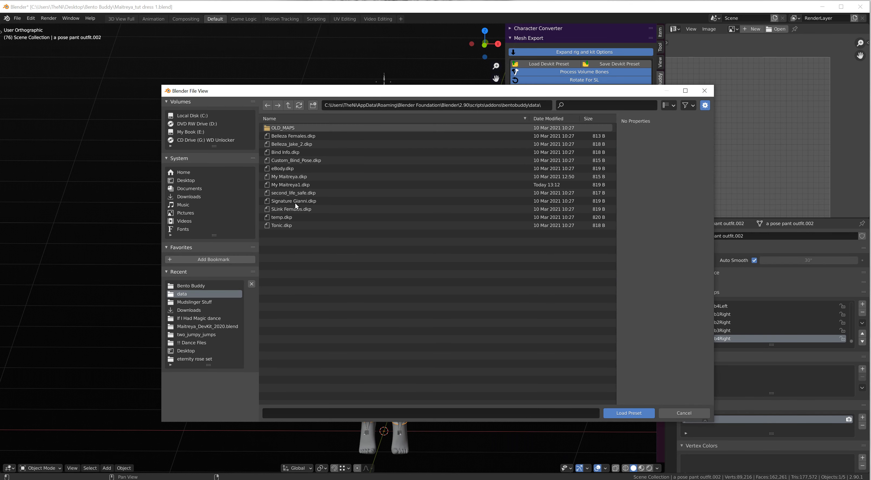
left_click(282, 184)
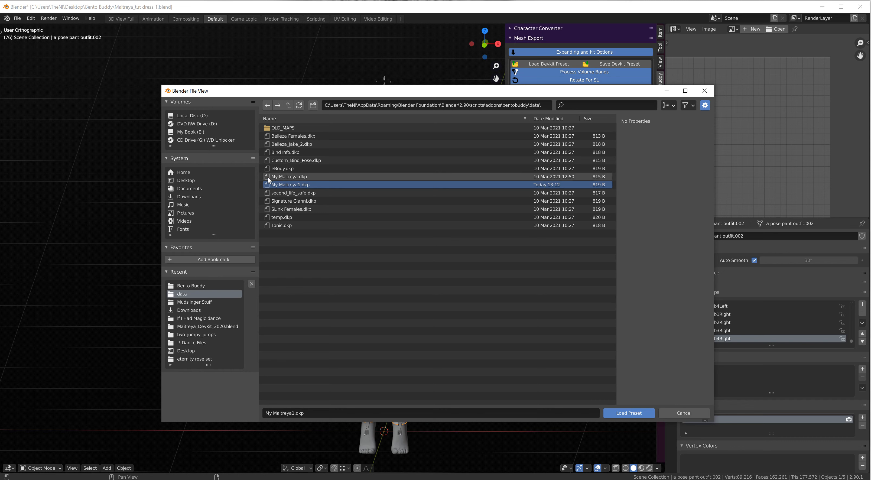
left_click(624, 413)
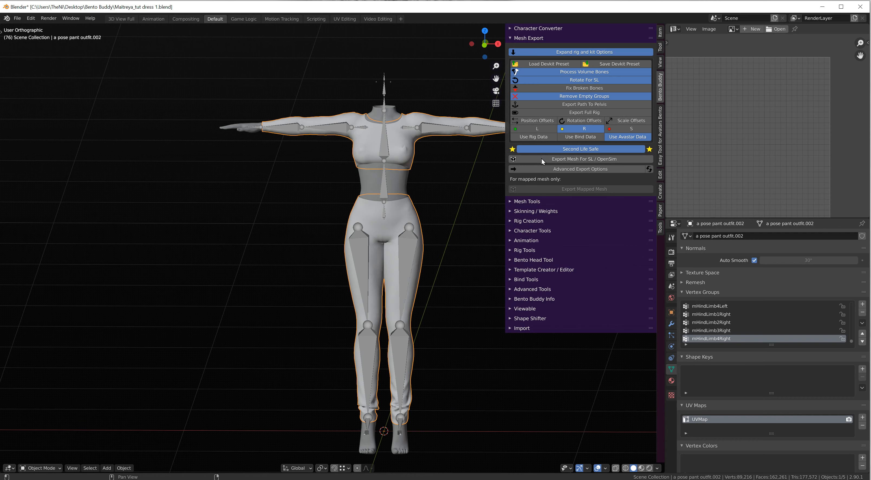
Export the outfit mesh for SL / OpenSim as a Collada file named Pant suit in the Bento Buddy folder
left_click(573, 158)
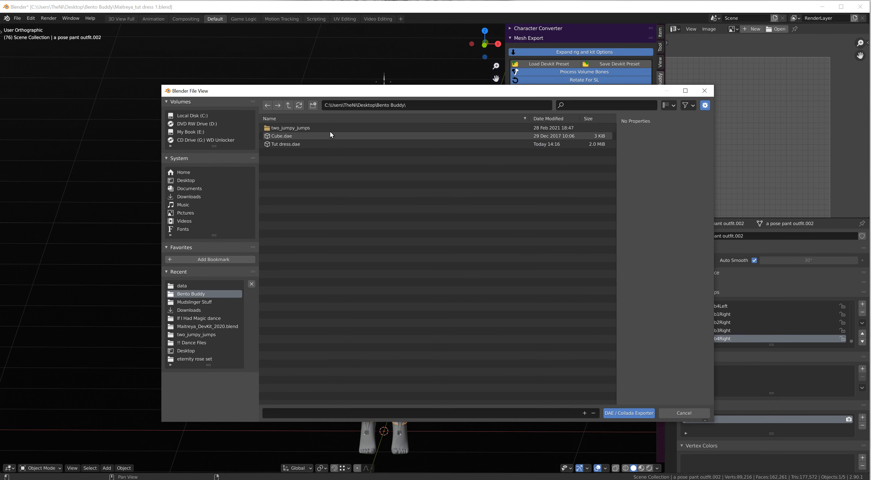
left_click(307, 412)
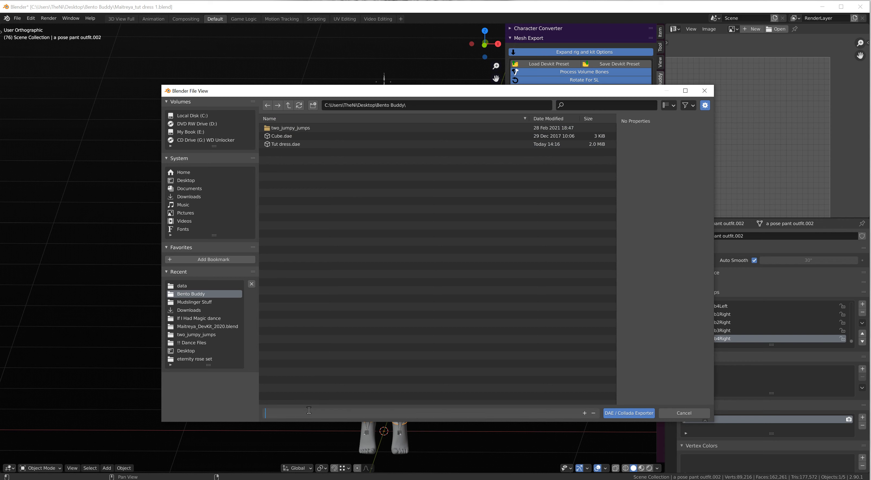
type("PAnt suit")
key("Left")
key("Left")
key("Left")
key("Left")
key("Left")
key("Left")
key("Left")
key("BackSpace")
type("a")
left_click(638, 412)
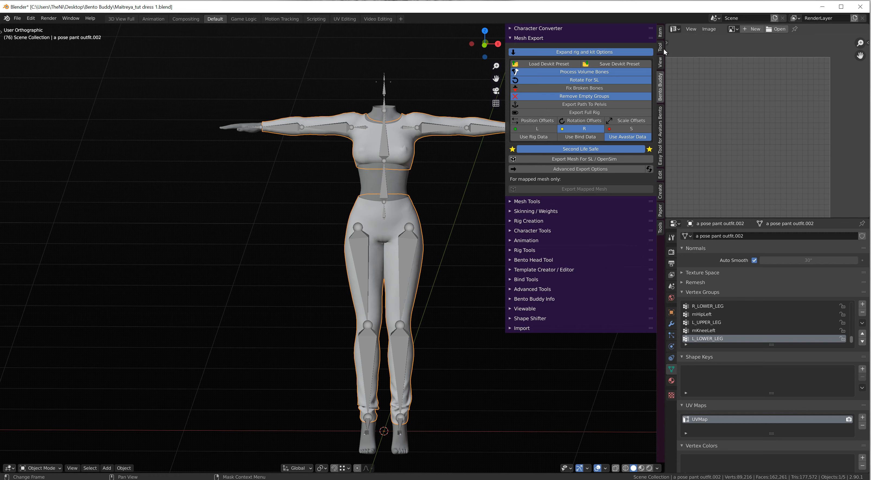
Show the outfit's UV map in an enlarged UV Editor with the mesh in Edit Mode, and select all UVs
left_click(675, 29)
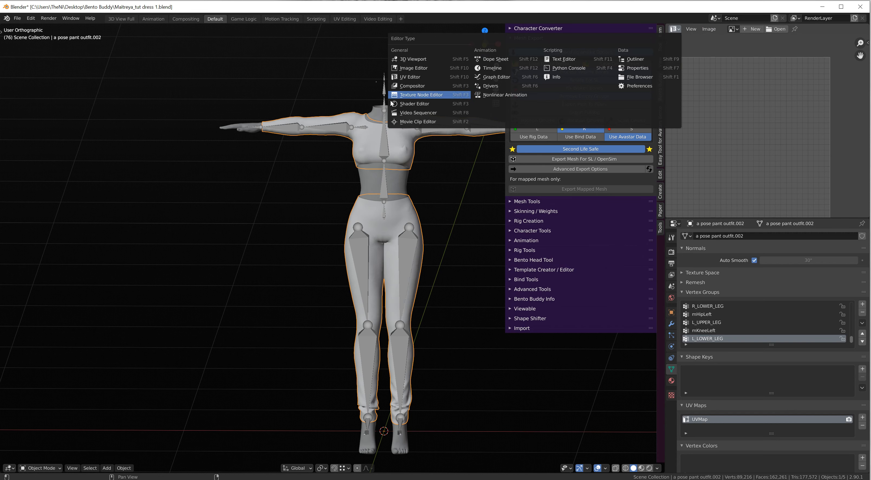
left_click(409, 78)
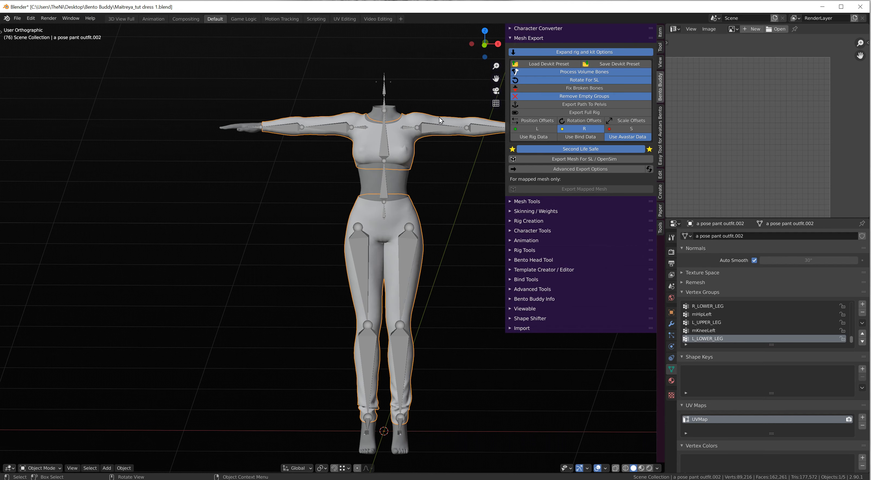
key("Tab")
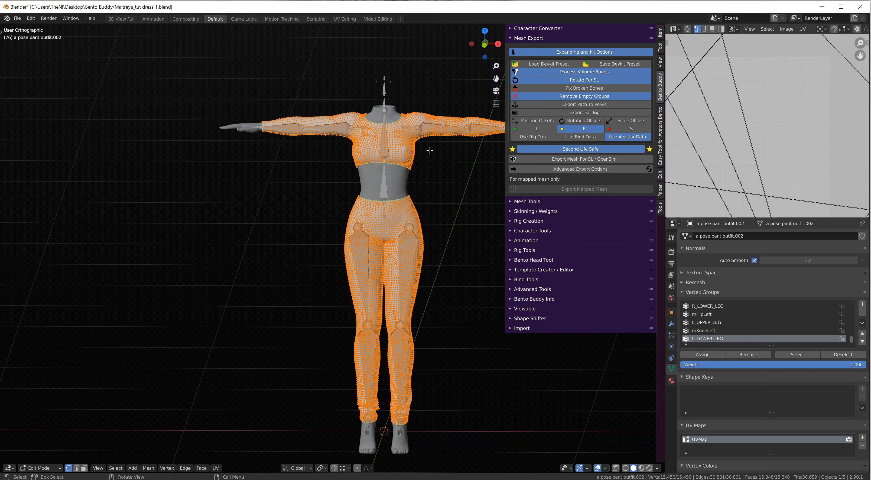
scroll(727, 155, "down", 6)
middle_click_drag(734, 148, 760, 152)
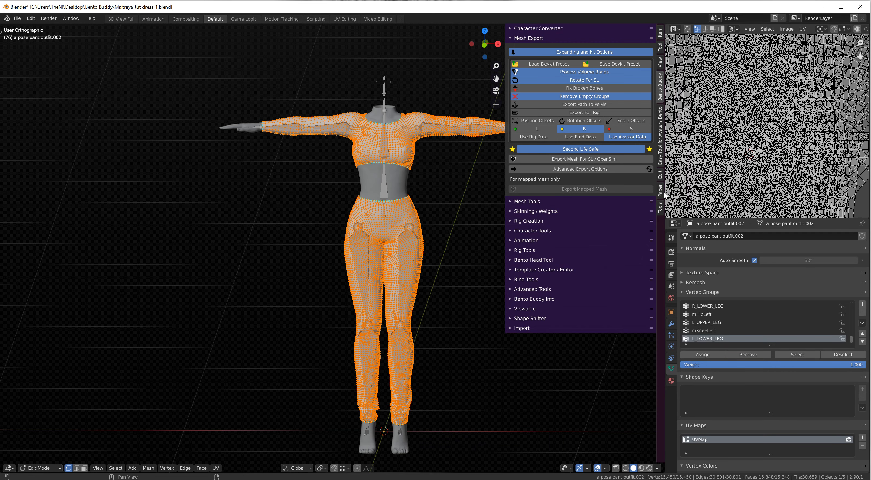
left_click_drag(664, 193, 325, 193)
left_click_drag(476, 218, 476, 468)
middle_click_drag(606, 390, 625, 299)
key("a")
key("alt+a")
key("a")
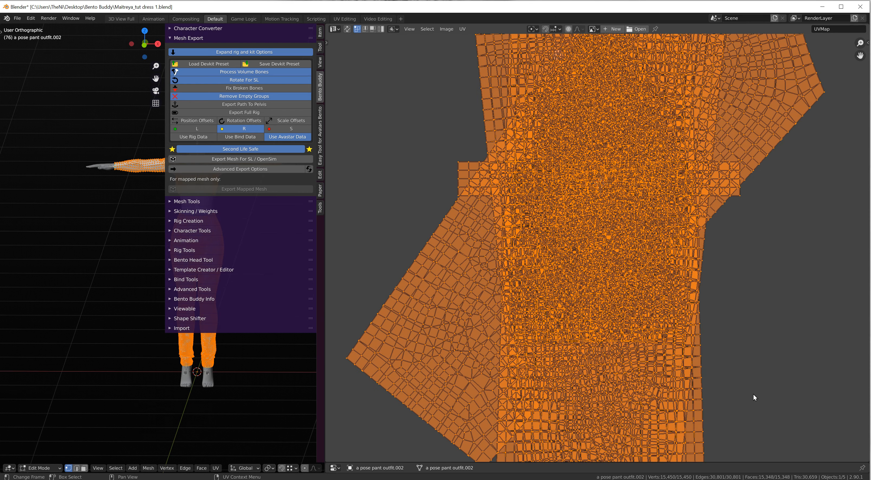
key("s")
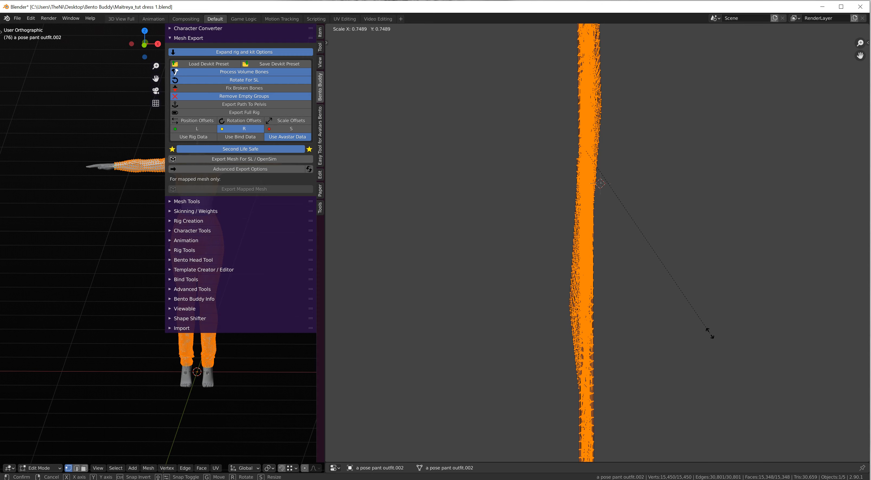
key("Escape")
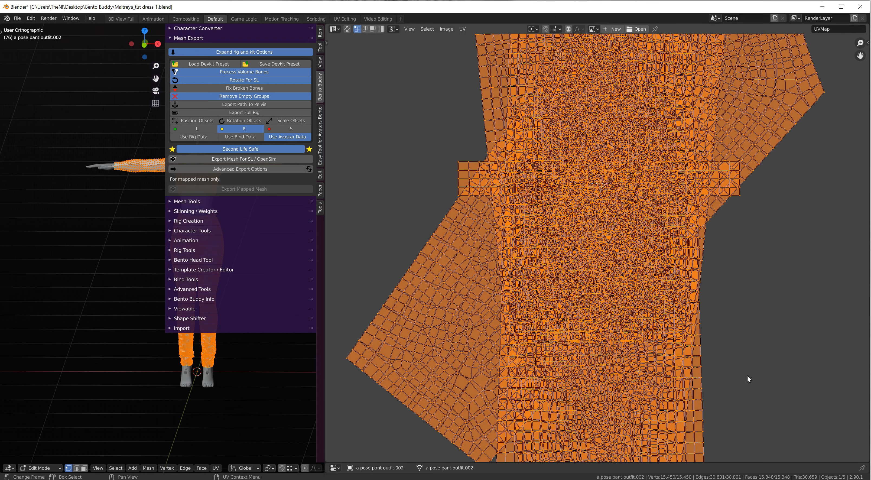
key("s")
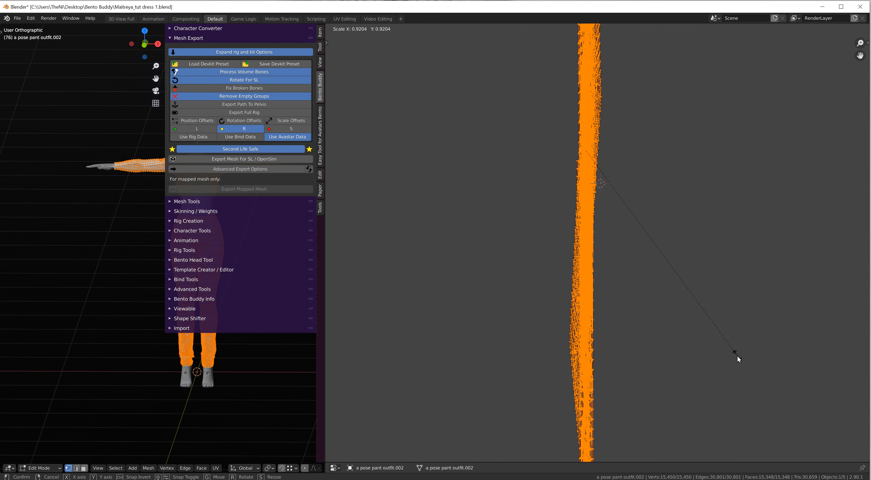
key("Escape")
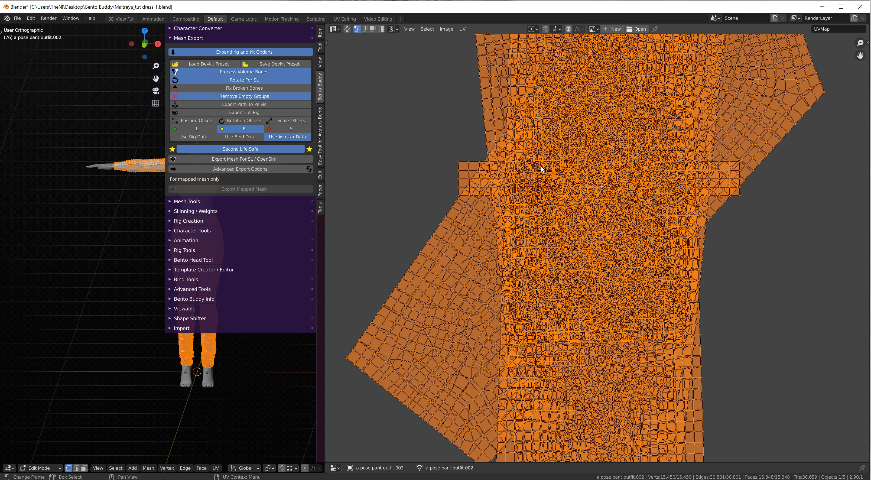
Examine the overlapping UV islands of the outfit at different magnifications
scroll(544, 165, "up", 6)
scroll(545, 161, "down", 3)
scroll(509, 230, "down", 2)
scroll(611, 298, "up", 1)
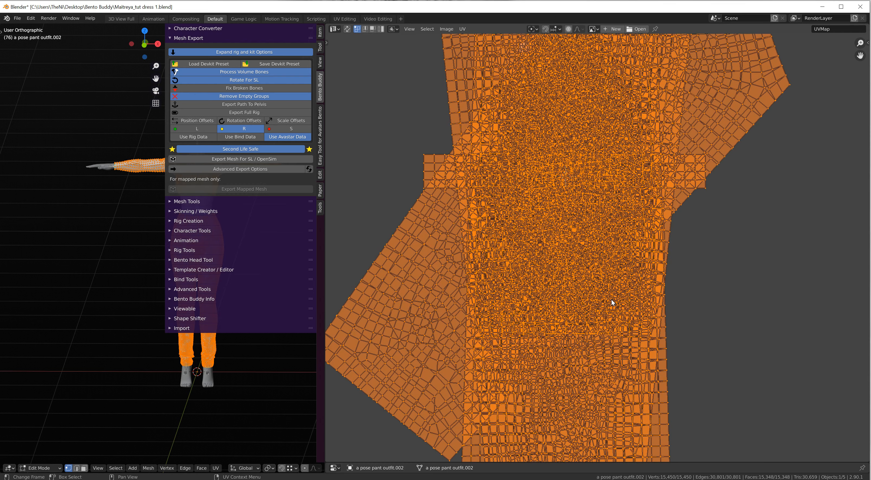
key("a")
key("a")
key("a")
key("a")
key("s")
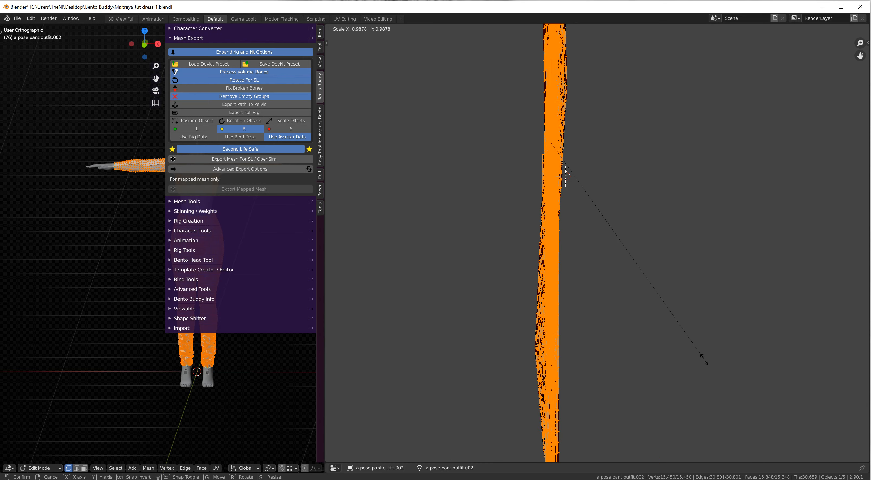
right_click(697, 351)
Turn off Constrain to Image Bounds for UV editing and scale all of the outfit's UVs down strongly
left_click(462, 29)
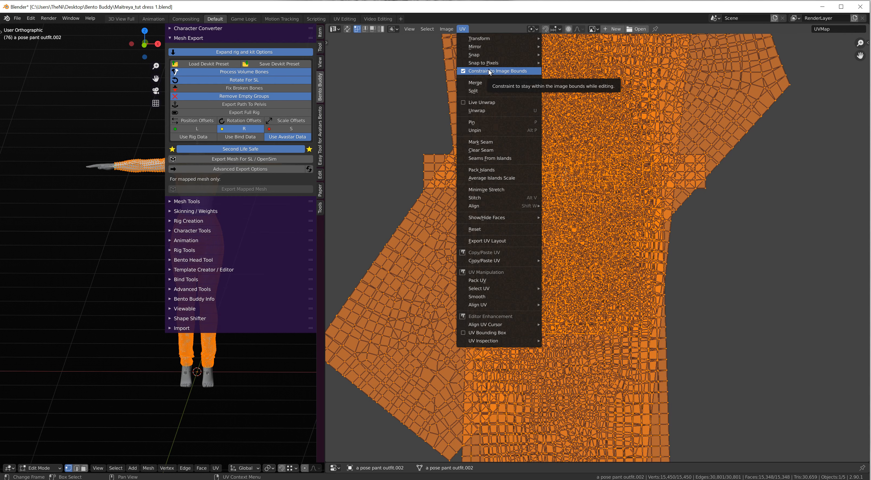
left_click(463, 72)
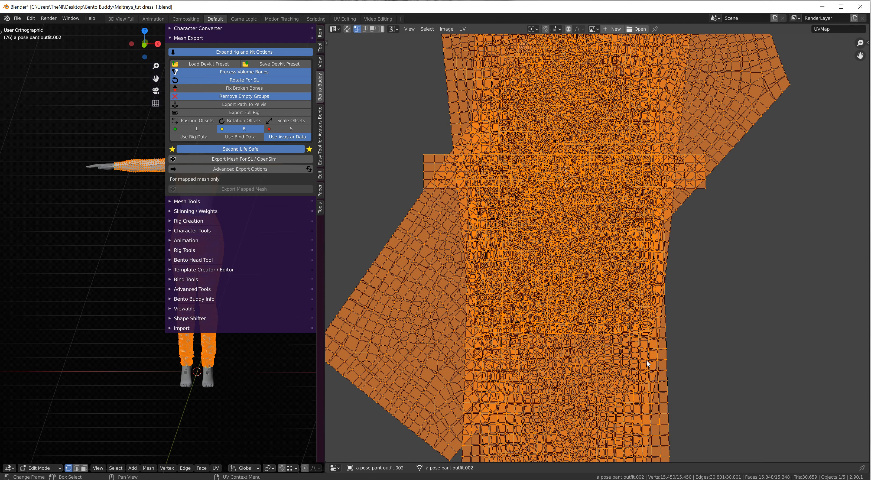
key("s")
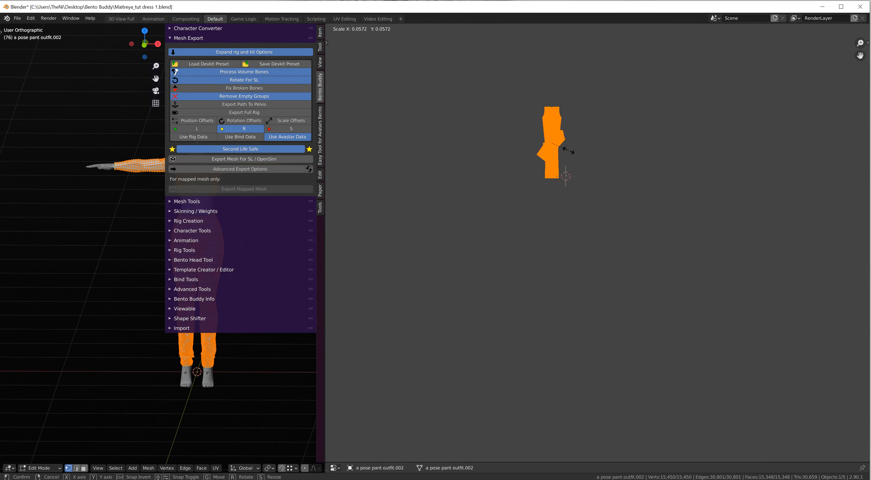
left_click(567, 170)
Move the oversized UV layout closer to the UV tile and scale it down further
scroll(566, 170, "up", 6)
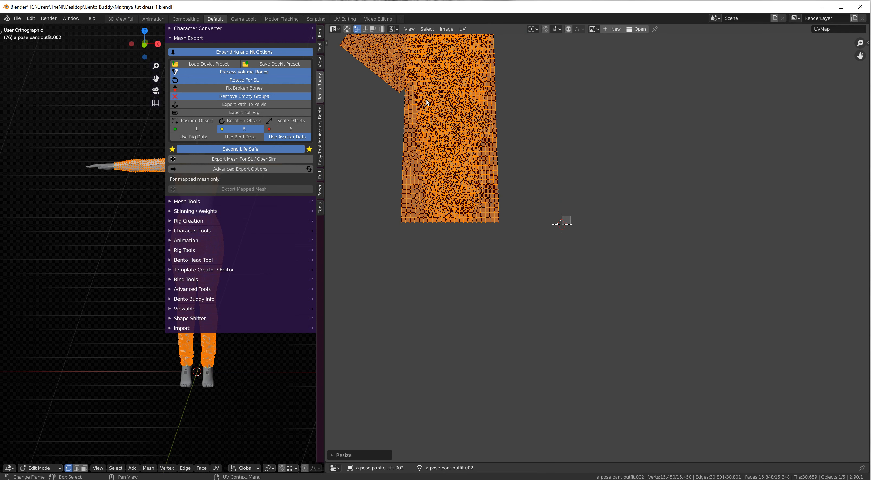
key("g")
left_click(573, 348)
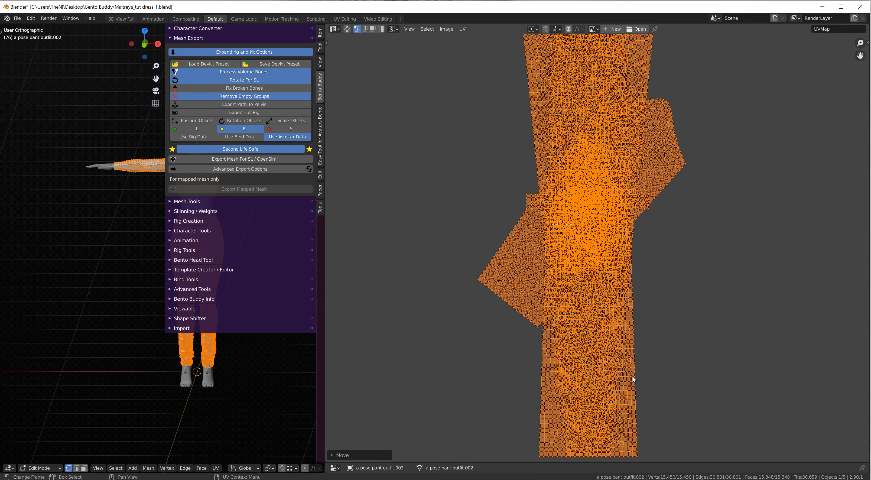
key("s")
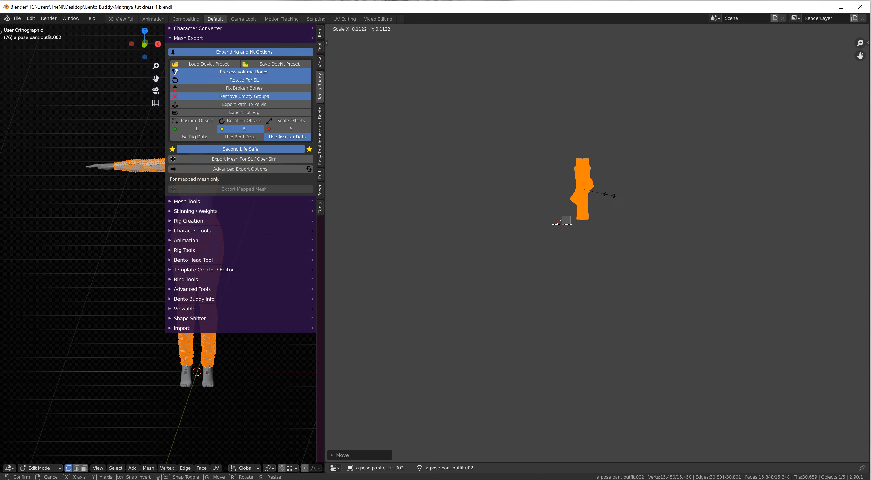
left_click(571, 190)
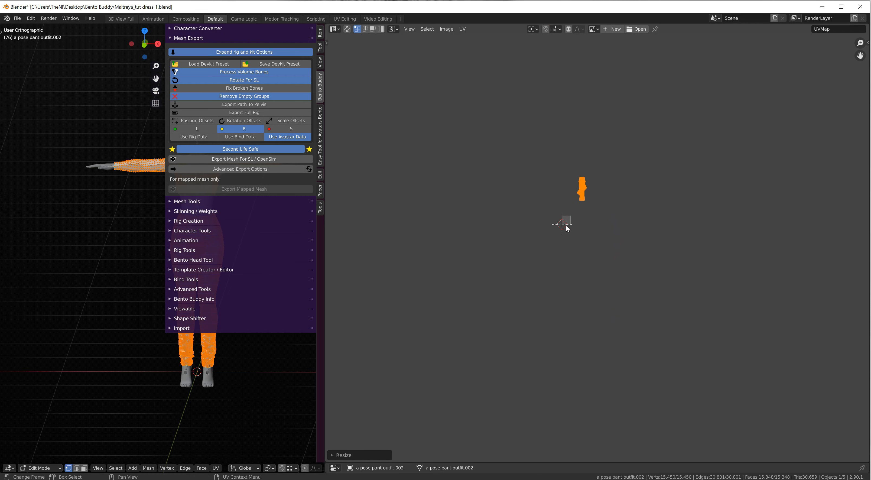
Move the shrunken UV layout onto the UV tile and scale it to fit inside the tile's bounds
scroll(565, 185, "up", 5)
key("g")
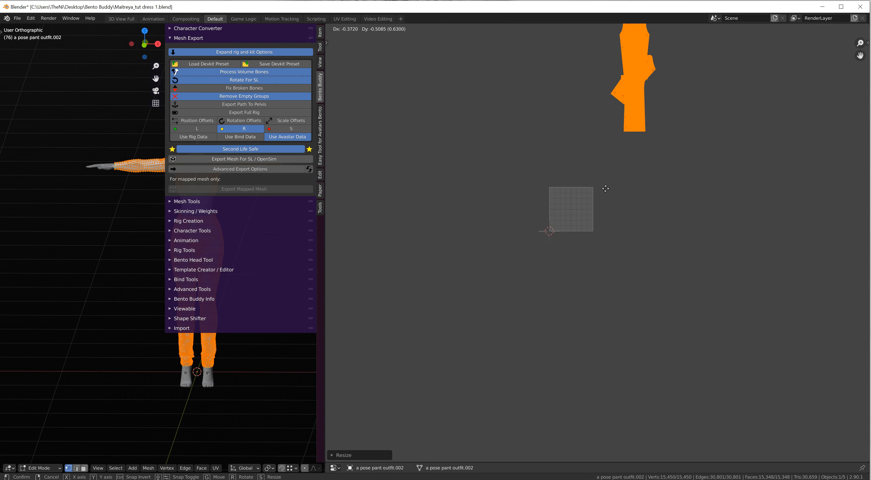
left_click(587, 270)
key("s")
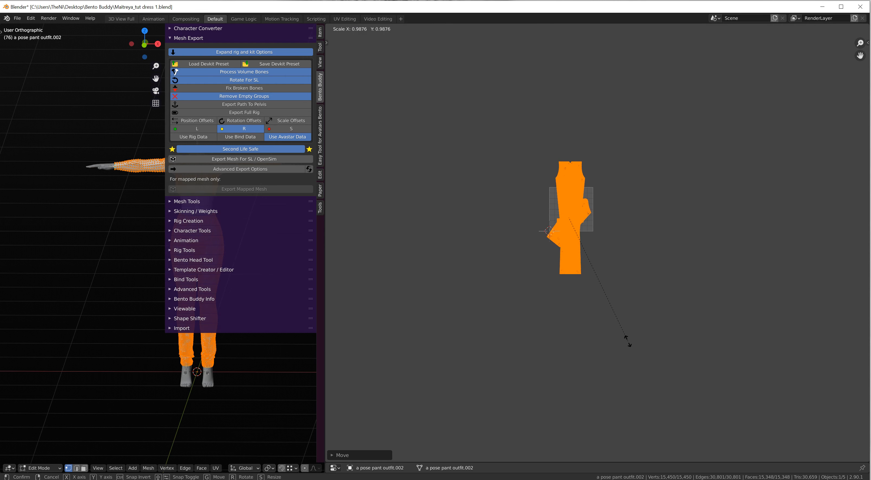
left_click(584, 236)
Pack all of the outfit's UV islands so they are laid out separately within the UV tile
scroll(581, 225, "up", 10)
scroll(552, 216, "down", 2)
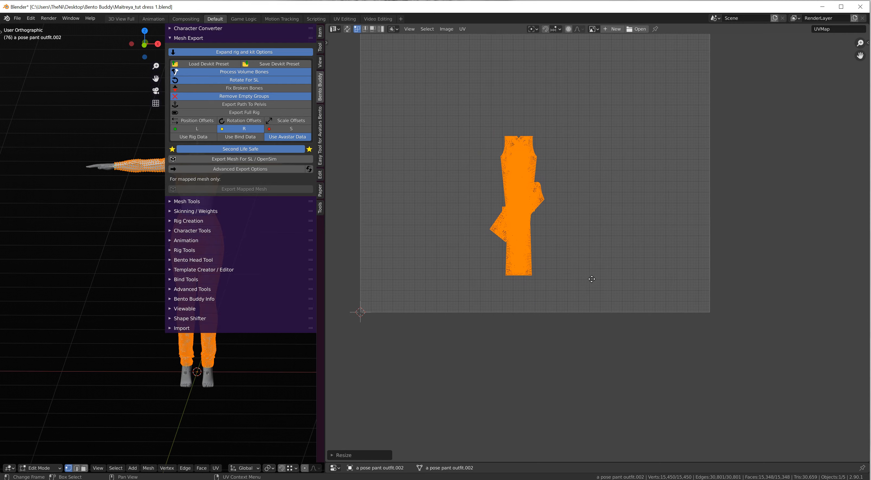
scroll(543, 227, "up", 5)
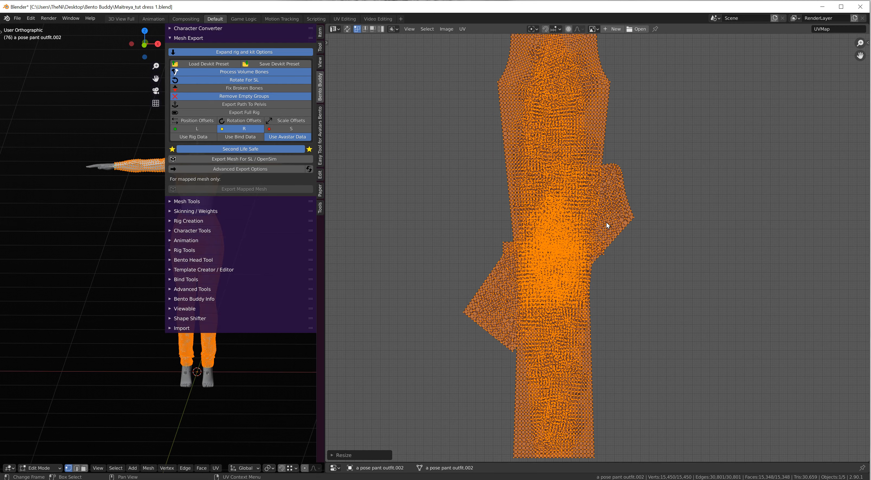
scroll(500, 223, "down", 6)
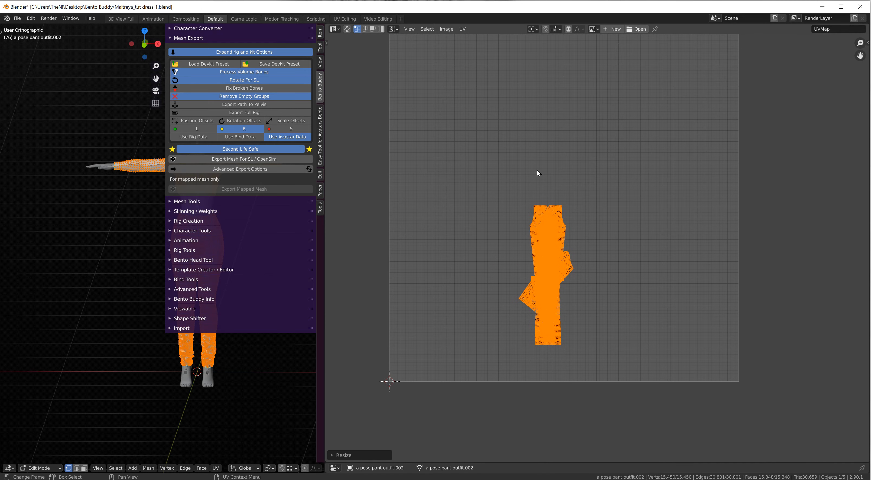
middle_click_drag(472, 162, 482, 191)
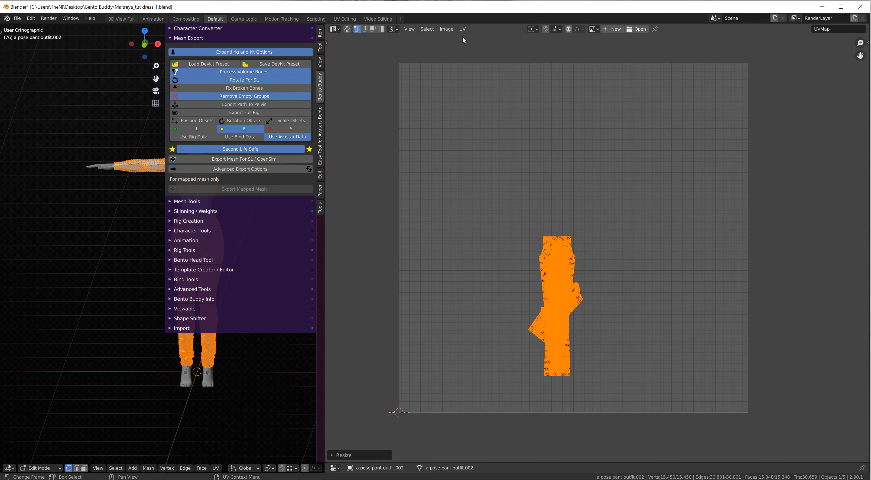
left_click(462, 29)
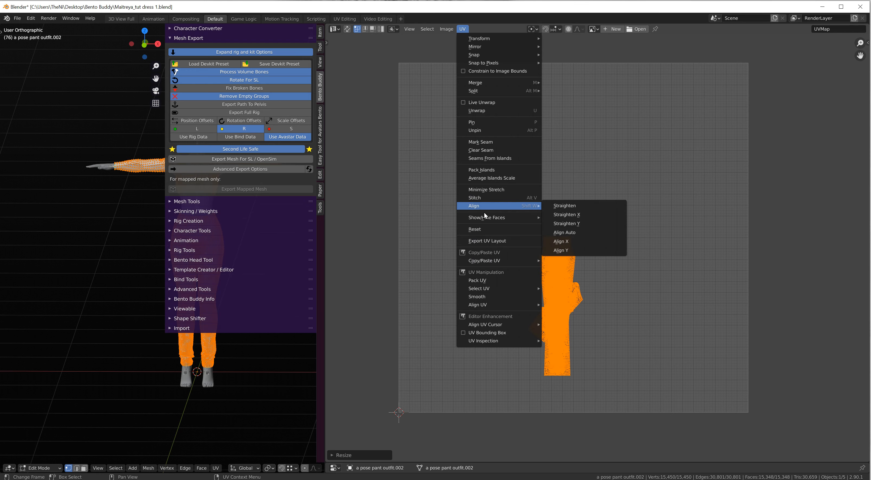
left_click(483, 170)
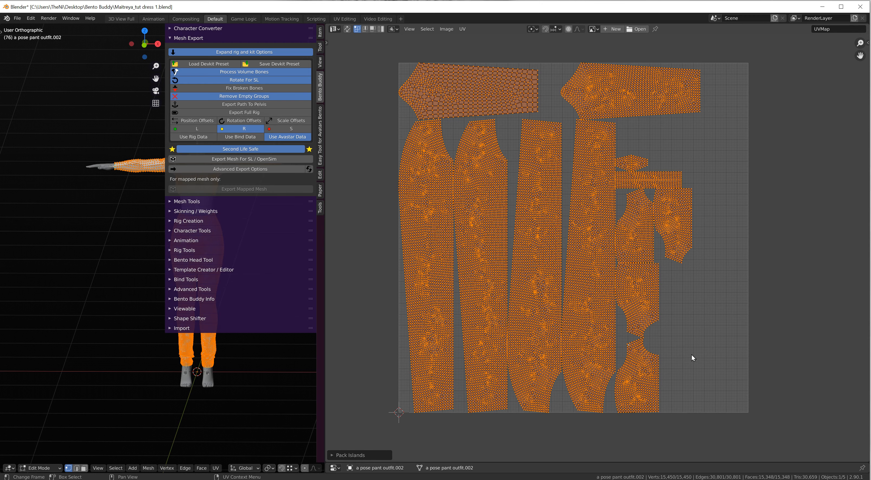
Examine the packed sleeve, leg and bodice islands in the UV layout, with the islands deselected
scroll(690, 352, "up", 1)
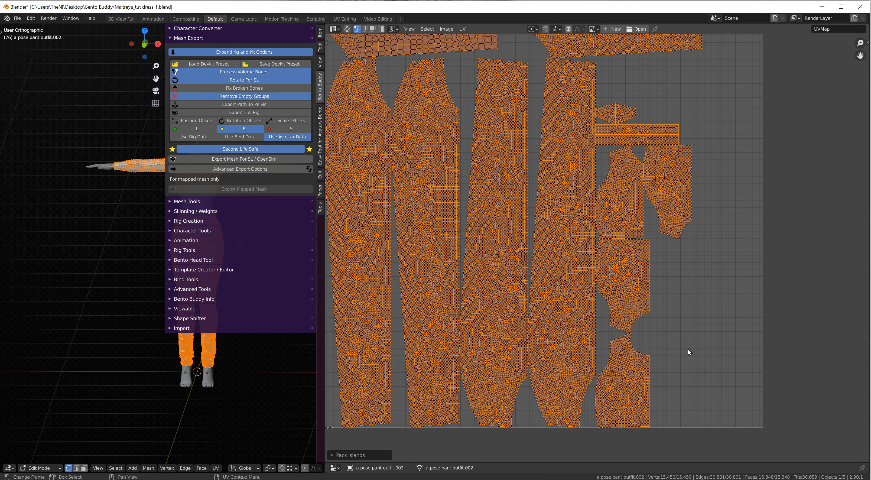
middle_click_drag(467, 239, 490, 253)
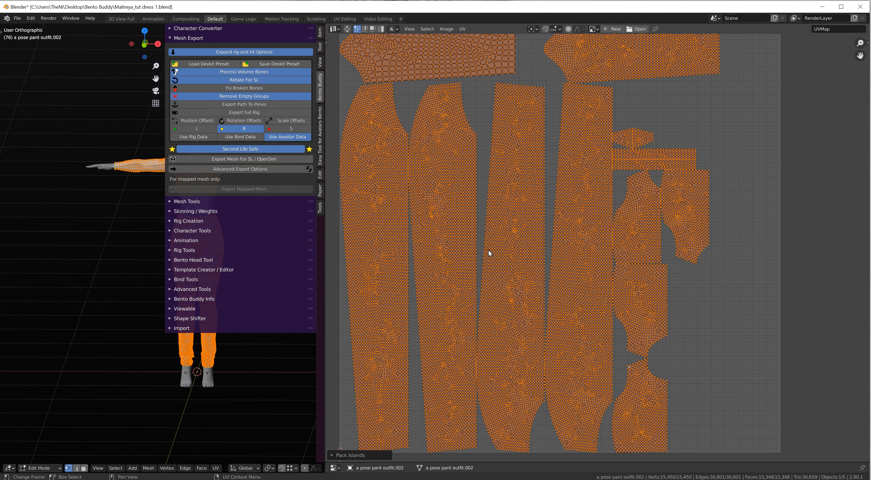
scroll(489, 251, "down", 1)
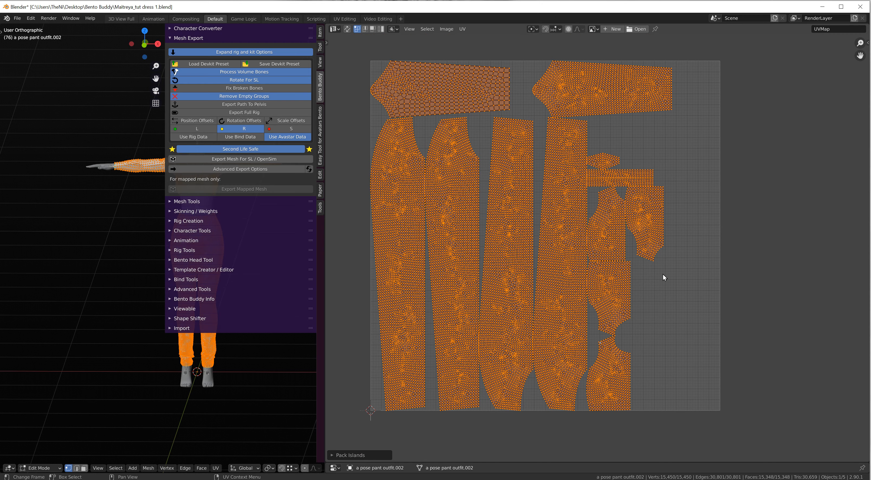
middle_click_drag(473, 123, 485, 182)
left_click(478, 153)
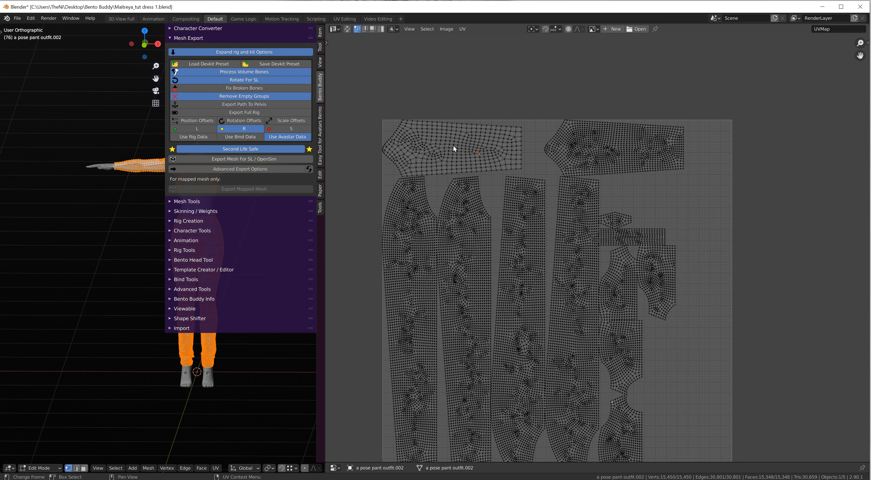
scroll(464, 258, "down", 5, "shift")
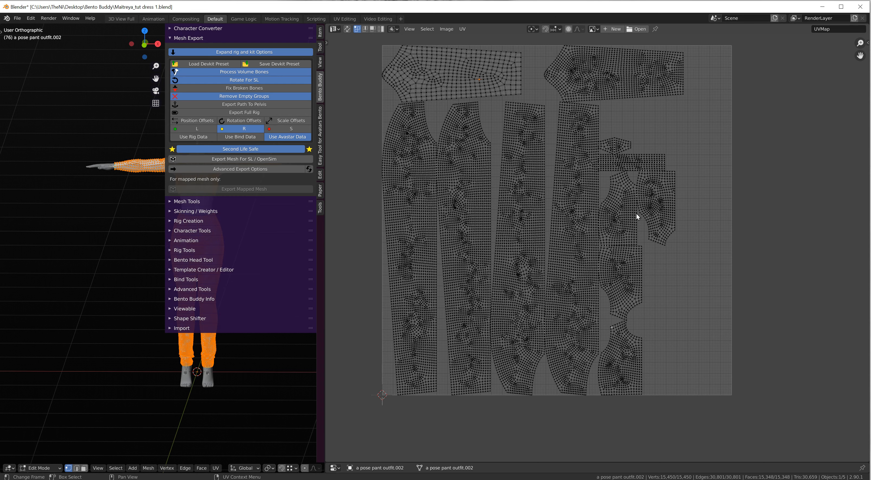
scroll(598, 220, "up", 3)
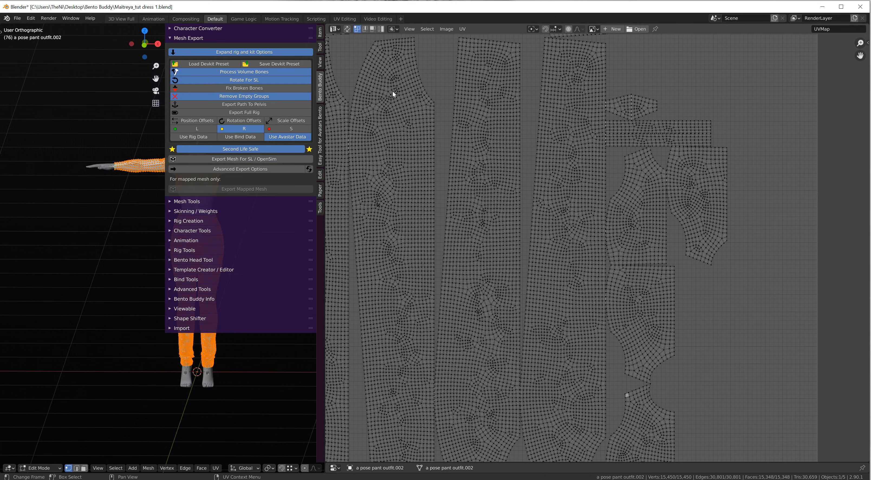
scroll(532, 242, "down", 4)
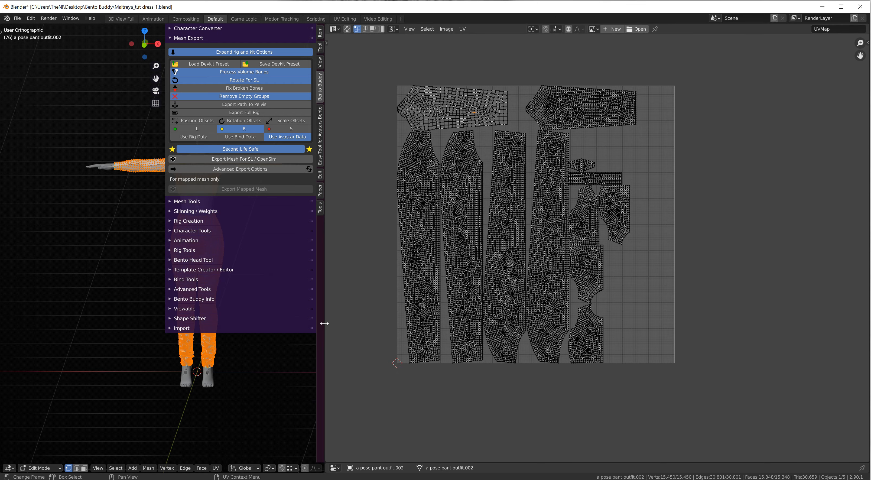
Return to Object Mode in an enlarged 3D viewport and re-export the outfit for SL / OpenSim, overwriting Pant suit.dae
left_click_drag(324, 324, 645, 374)
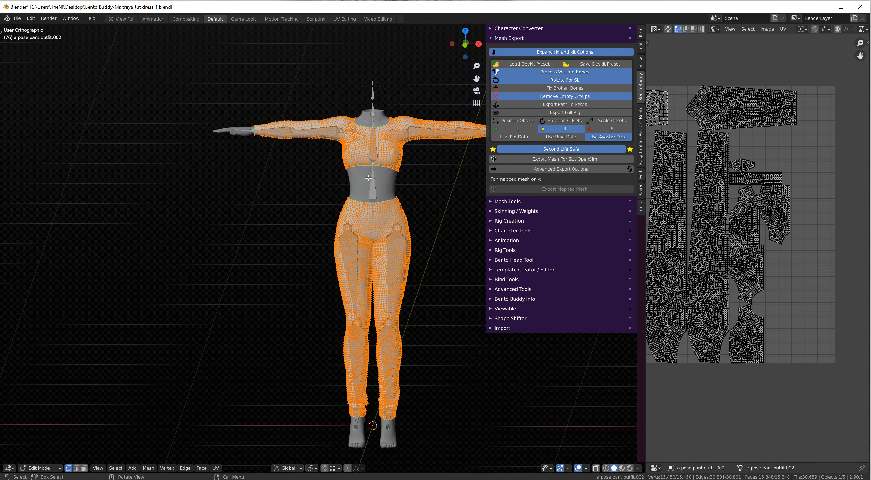
key("Tab")
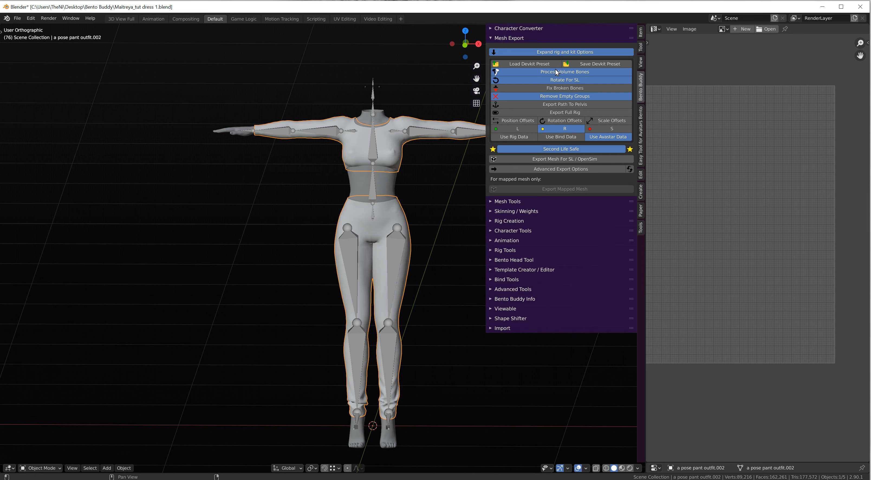
left_click(563, 158)
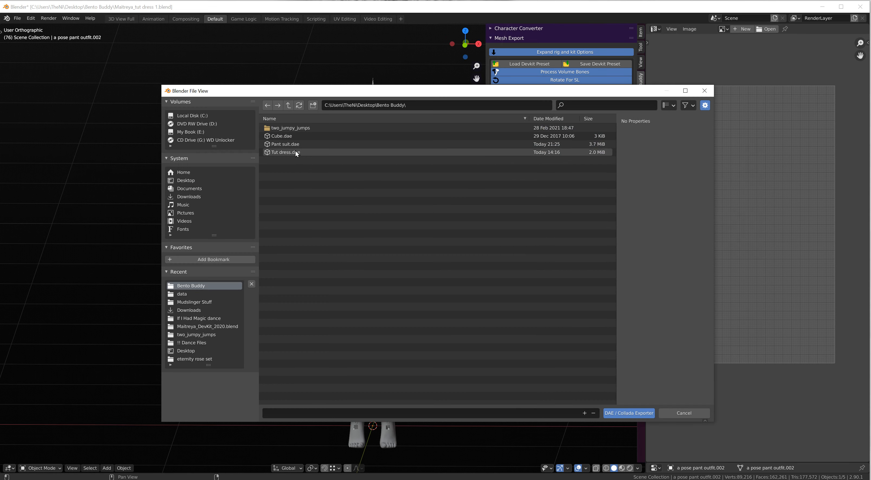
left_click(287, 144)
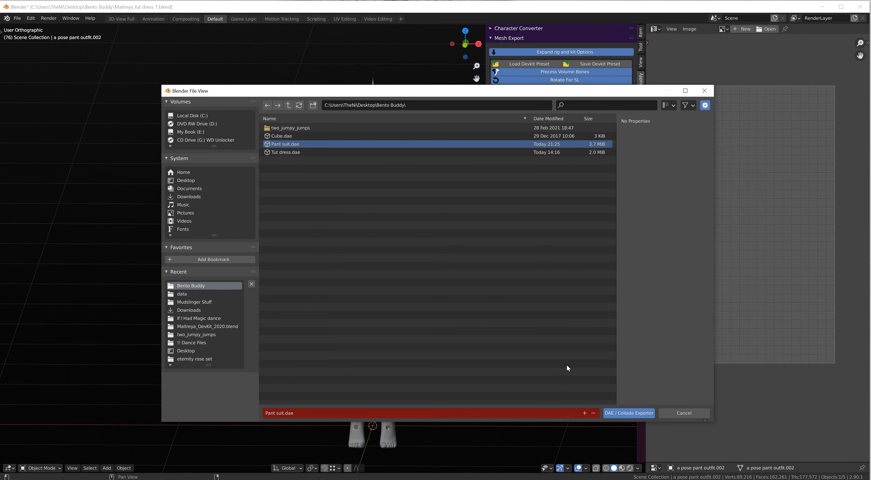
left_click(625, 413)
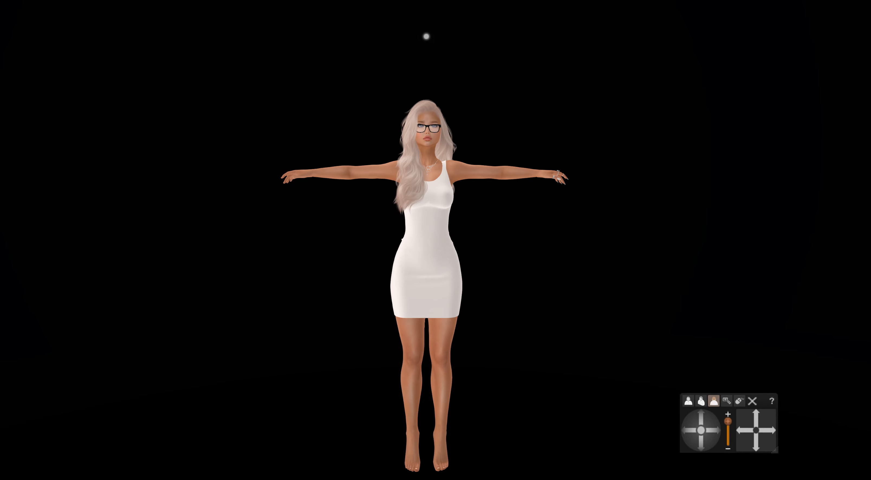
Switch to the Second Life viewer, close the camera controls and load Pant suit.dae from the Bento Buddy folder for mesh model upload
key("ctrl+w")
left_click(16, 1)
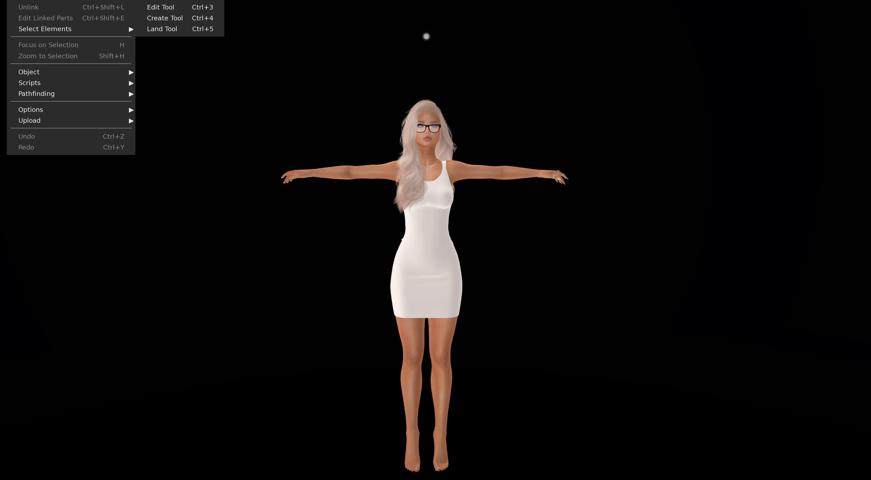
mouse_move(41, 121)
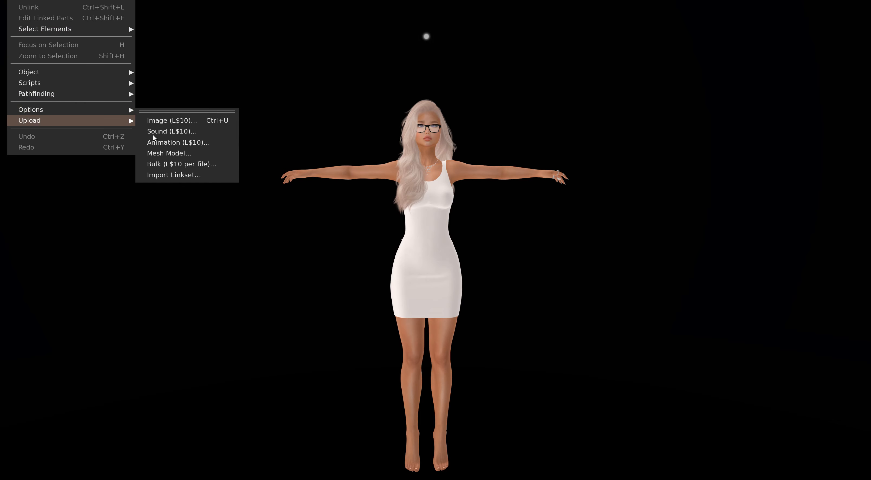
left_click(168, 153)
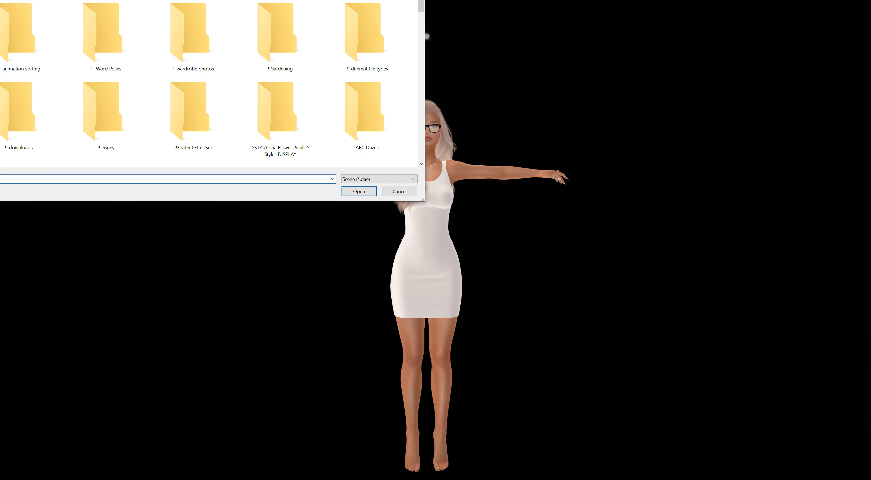
left_click_drag(289, 0, 0, 81)
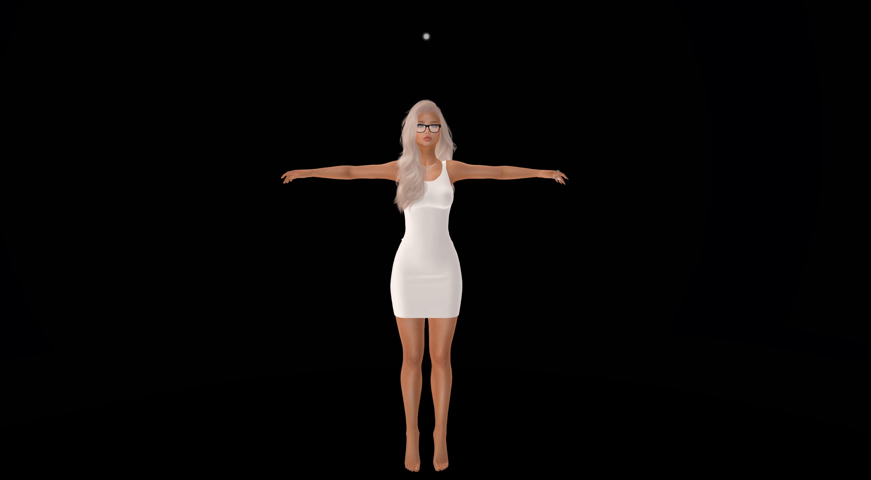
left_click_drag(0, 113, 8, 104)
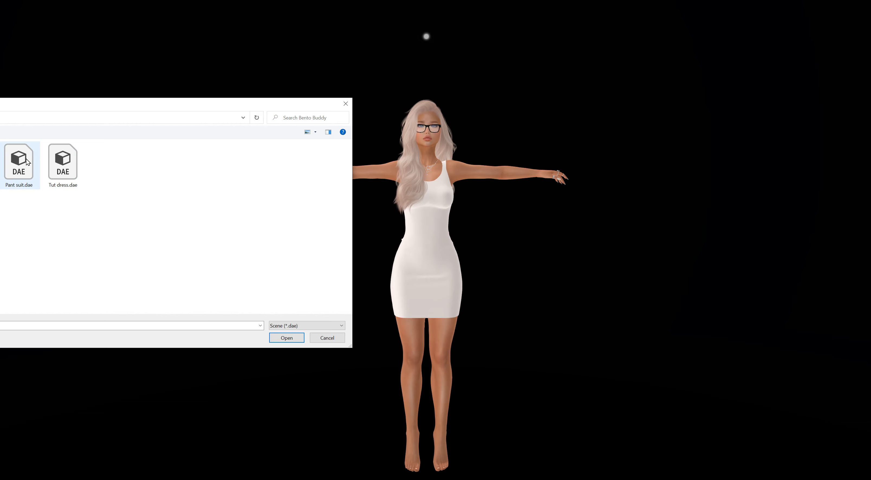
double_click(16, 166)
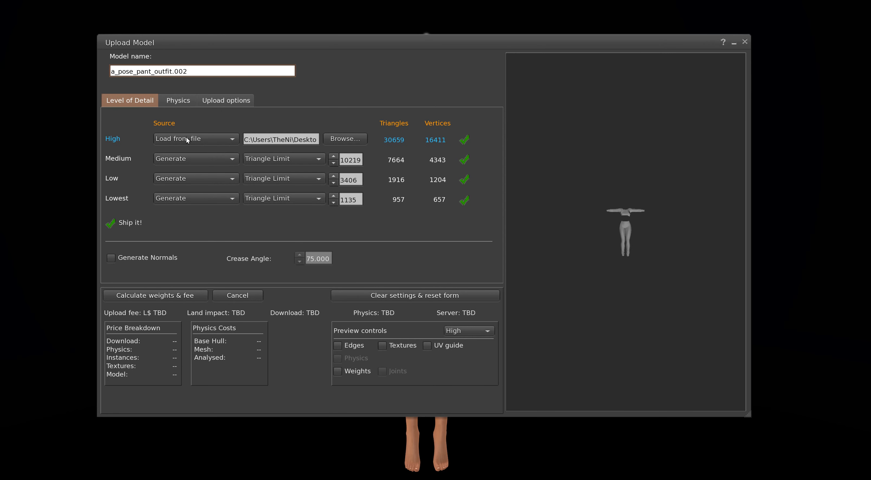
Set the triangle limits of the Low and Lowest levels of detail to 0 and show the model's upload options
left_click(341, 201)
type("0")
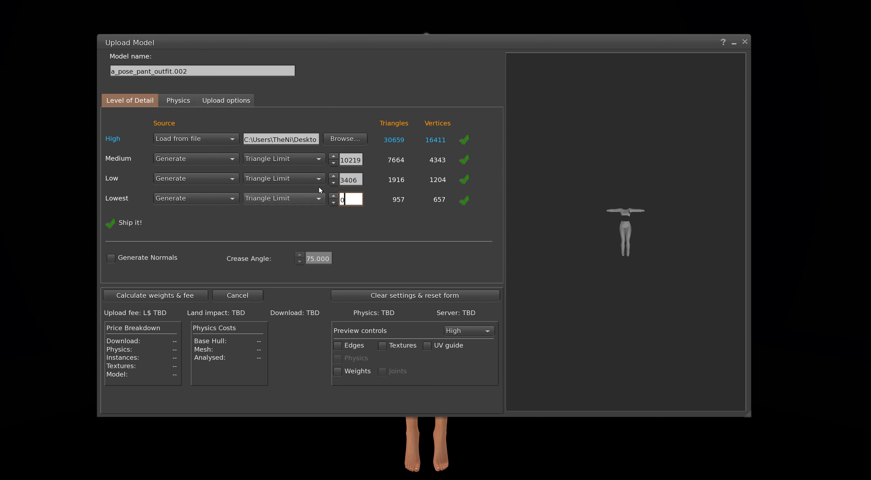
left_click(346, 174)
type("0")
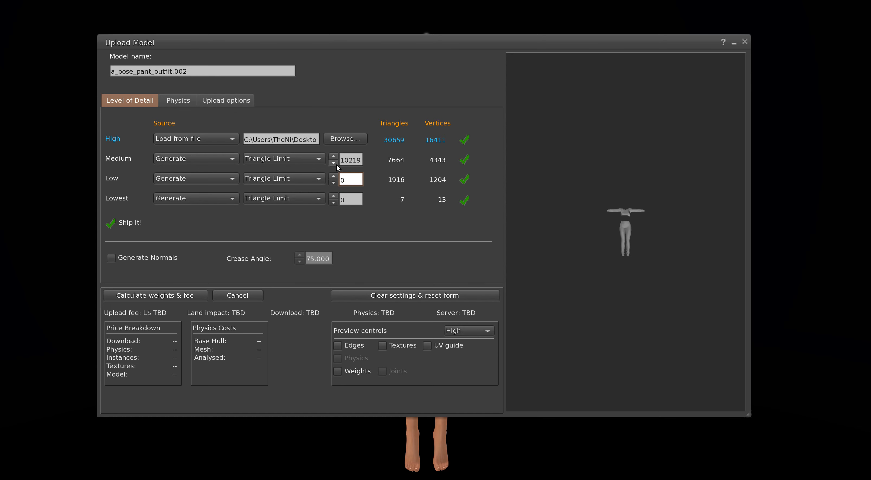
left_click(335, 162)
left_click(335, 154)
left_click(220, 101)
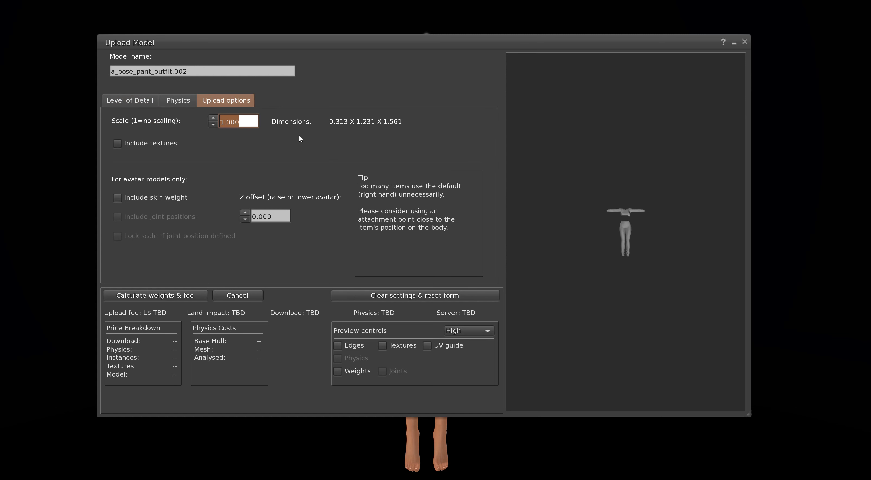